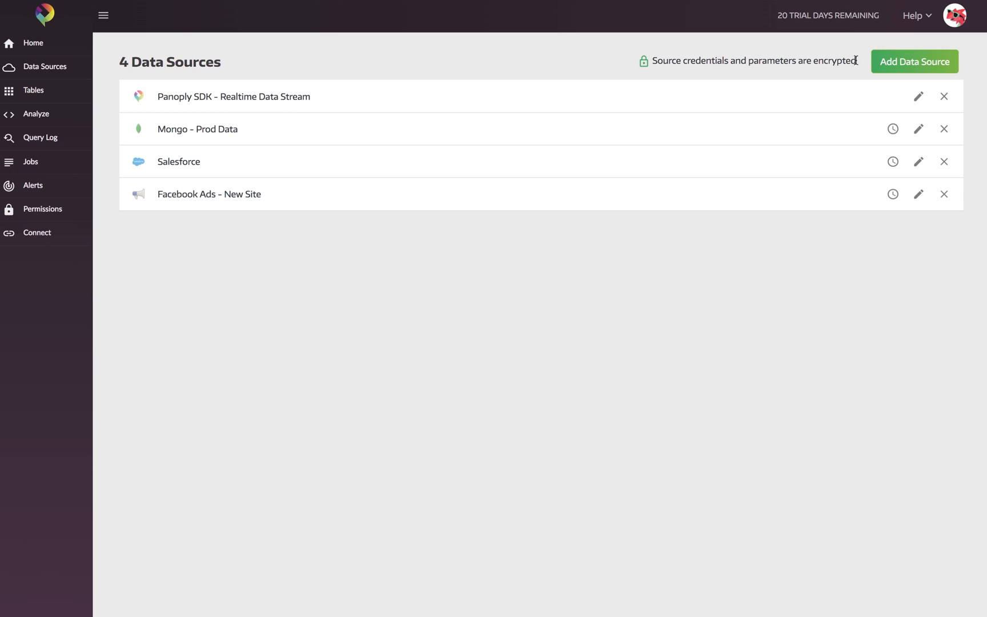
Start adding a new data source and list the available API source types.
left_click(905, 66)
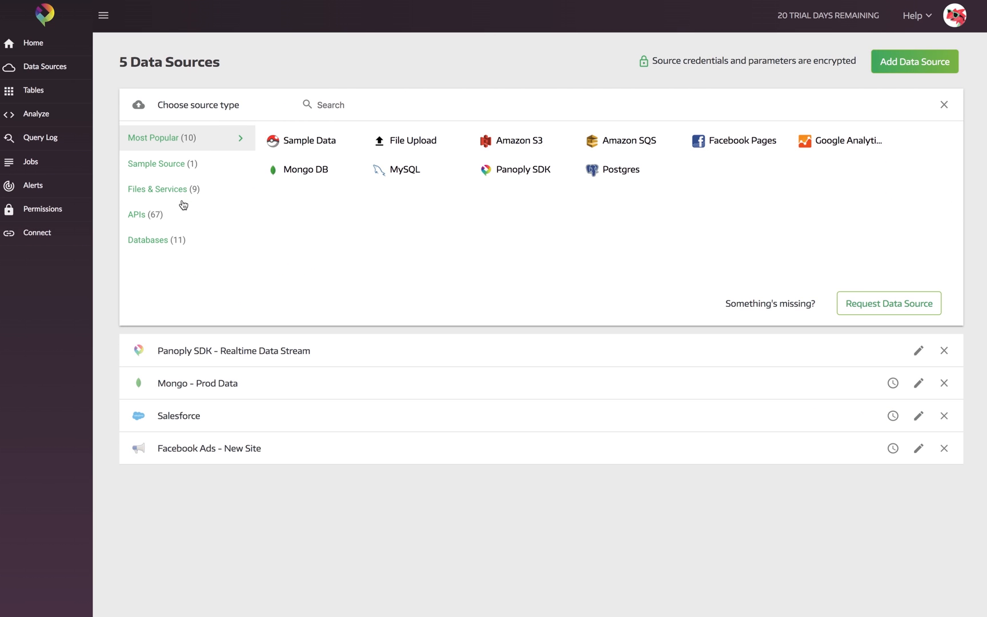
left_click(182, 199)
left_click(178, 232)
left_click(177, 216)
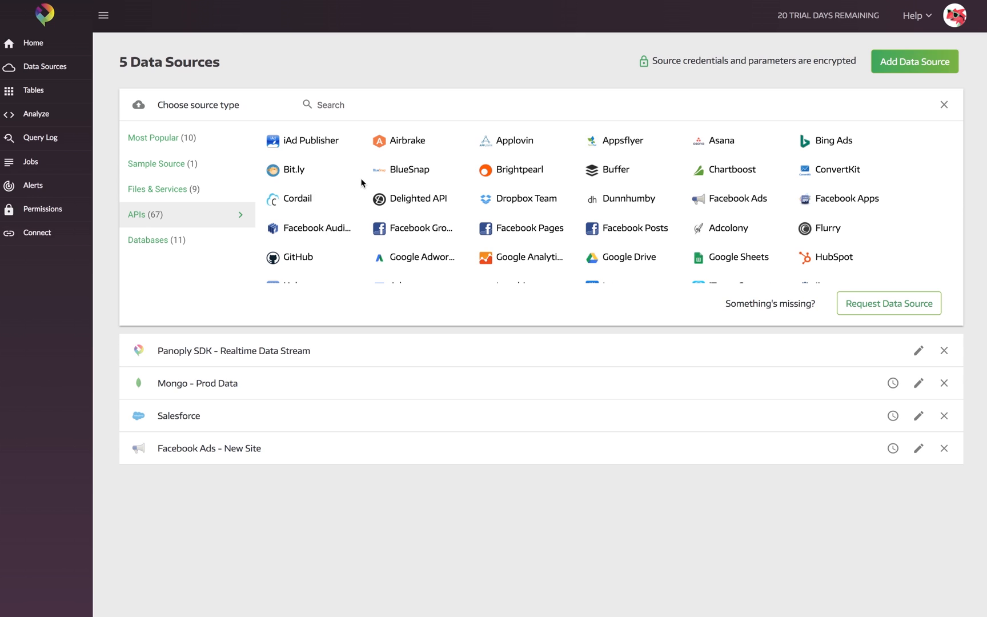
Examine the source types offered under APIs, Databases, and Files & Services.
scroll(361, 182, "down", 3)
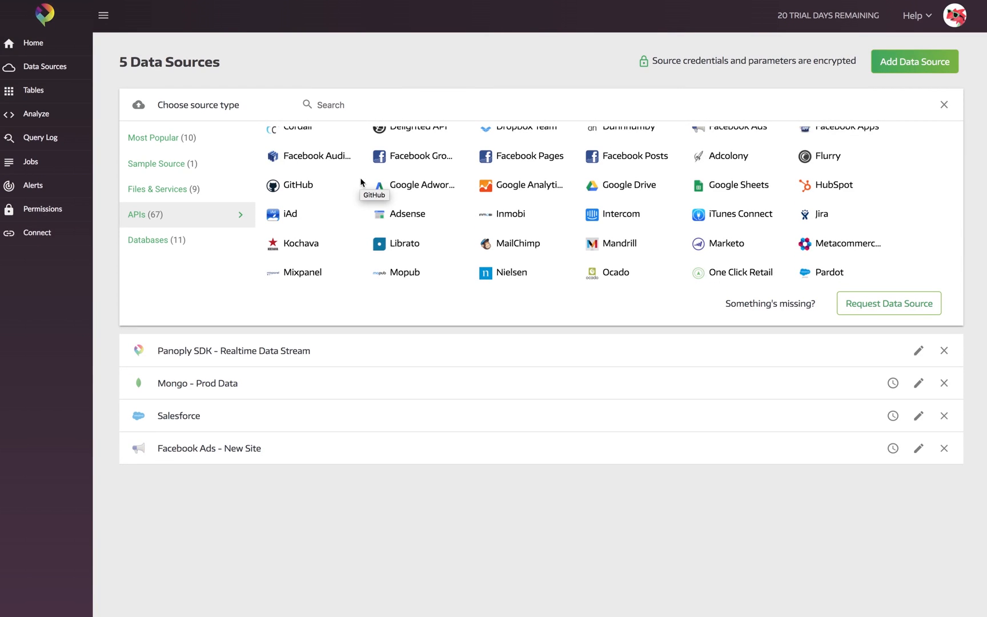
scroll(361, 182, "down", 1)
scroll(361, 182, "up", 2)
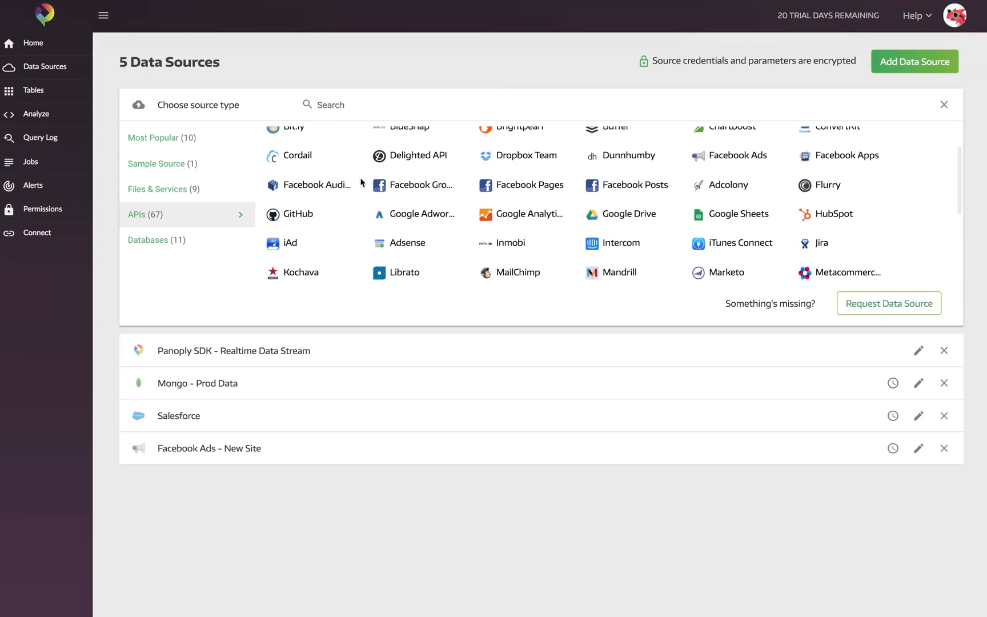
scroll(361, 182, "up", 2)
scroll(361, 183, "down", 6)
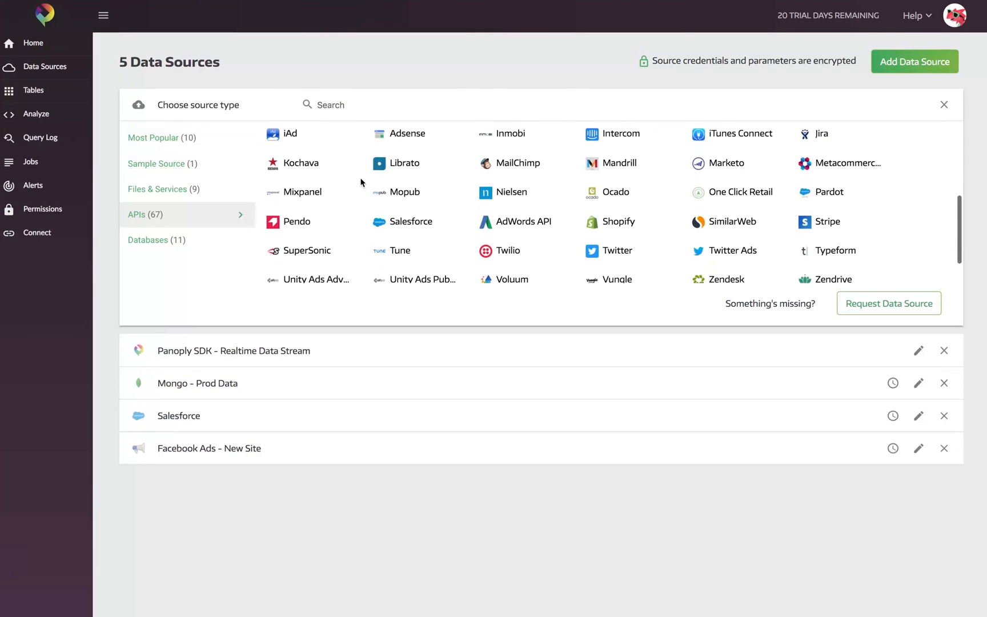
scroll(361, 182, "down", 1)
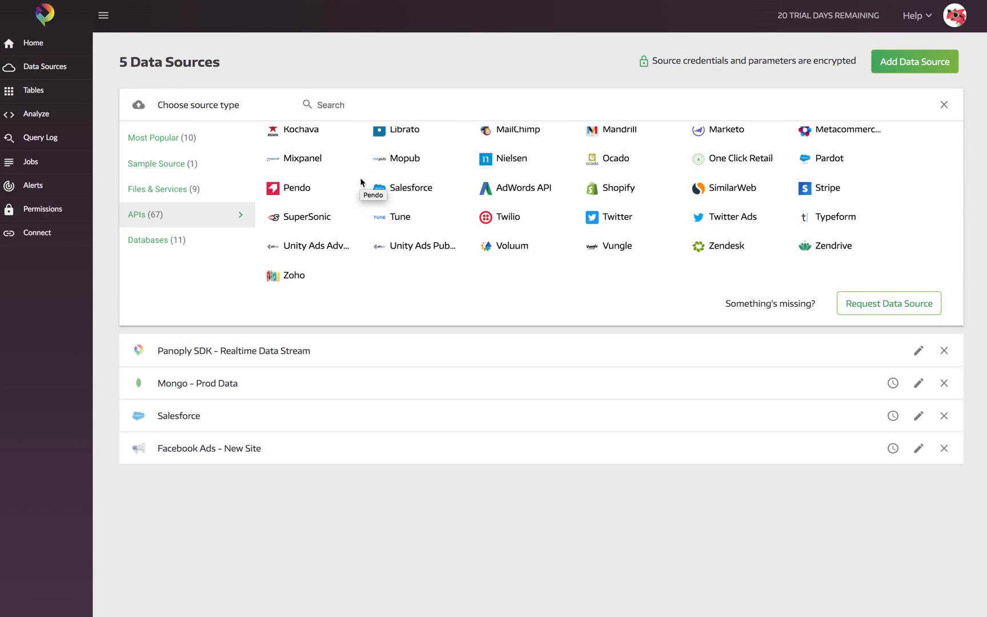
scroll(362, 182, "up", 2)
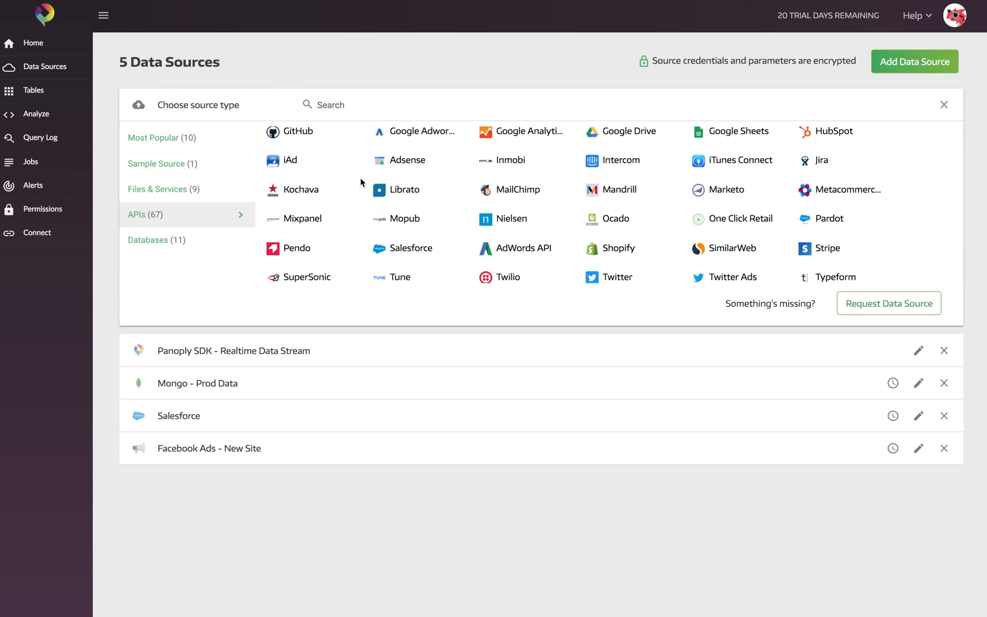
scroll(362, 182, "up", 1)
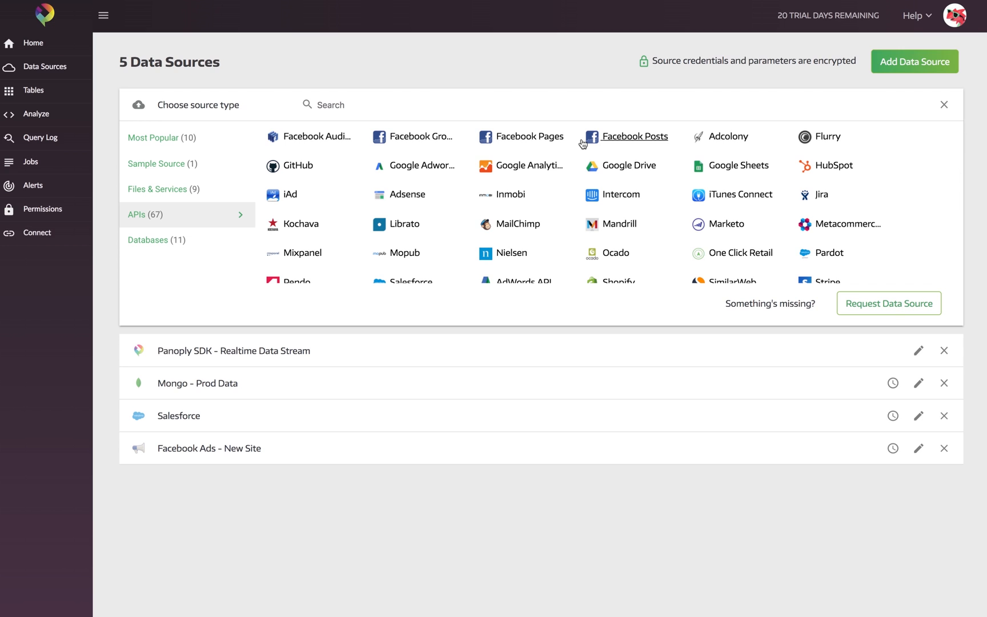
scroll(583, 144, "down", 3)
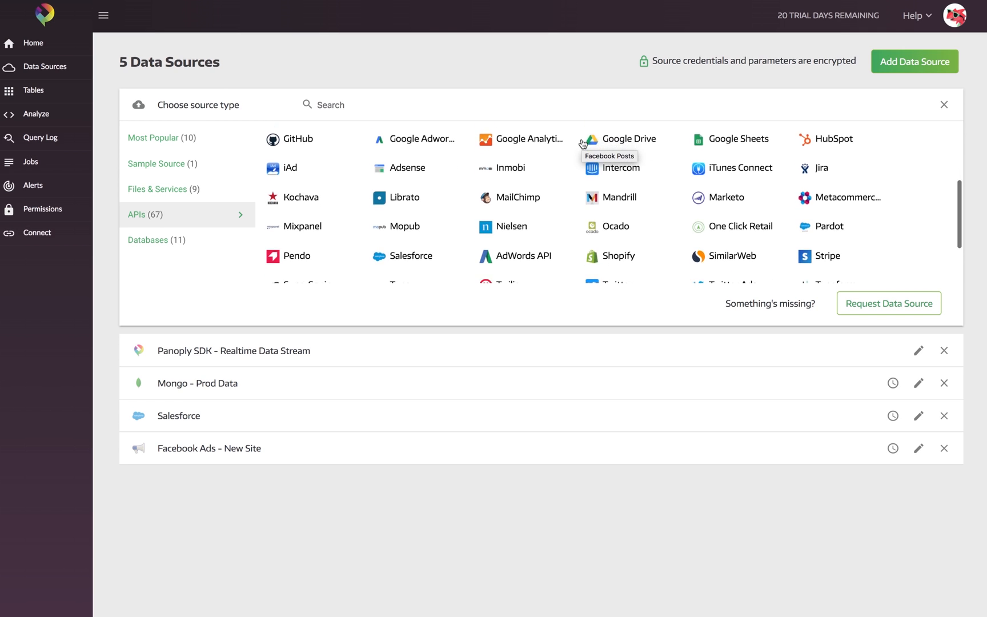
scroll(582, 143, "up", 6)
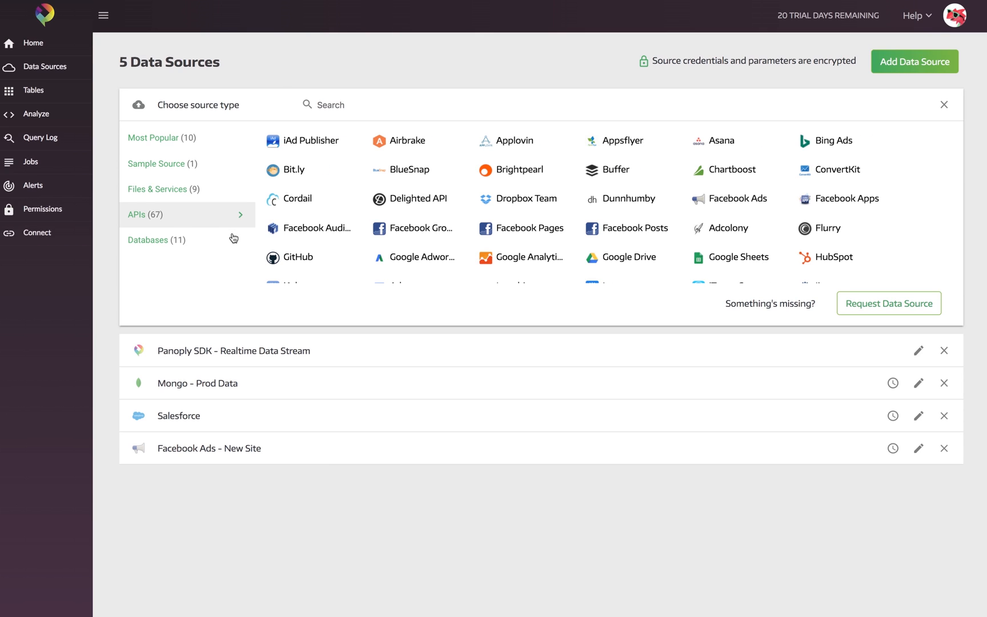
left_click(234, 238)
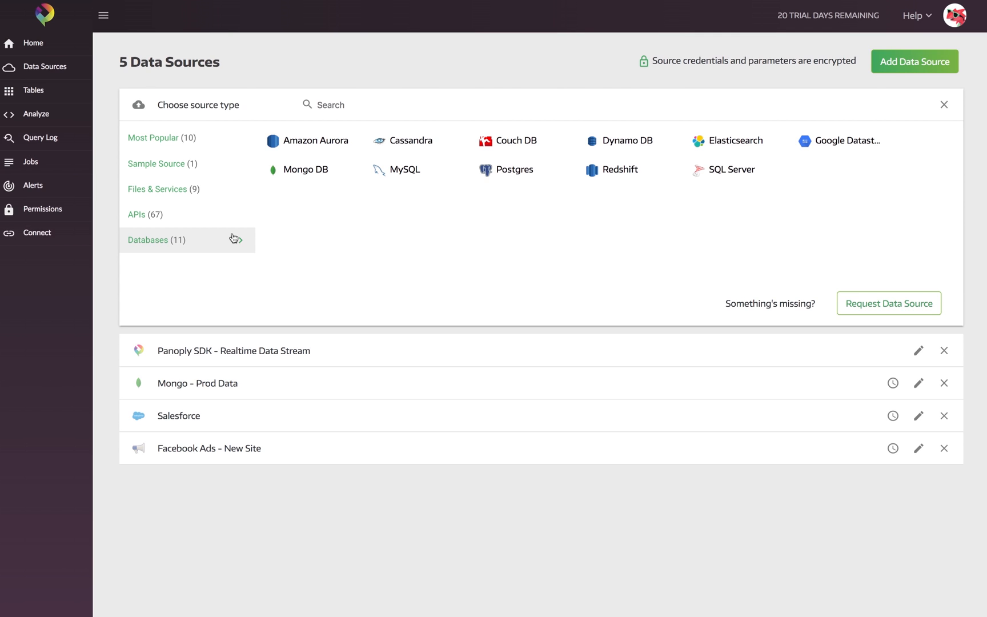
left_click(218, 196)
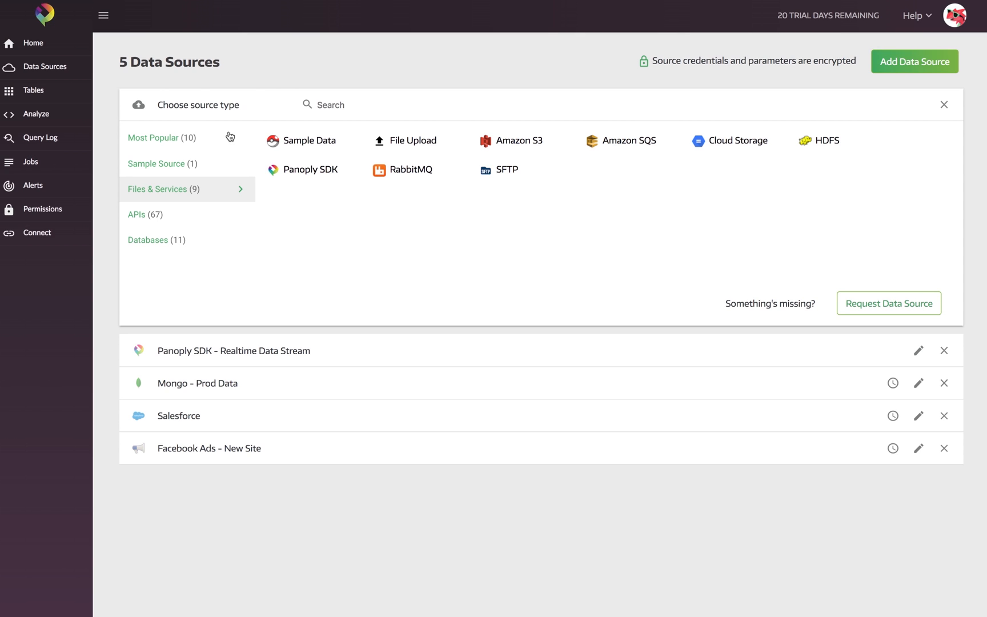
Choose Google Analytics from the most popular source types and authorize access with the marketing Google account.
left_click(201, 143)
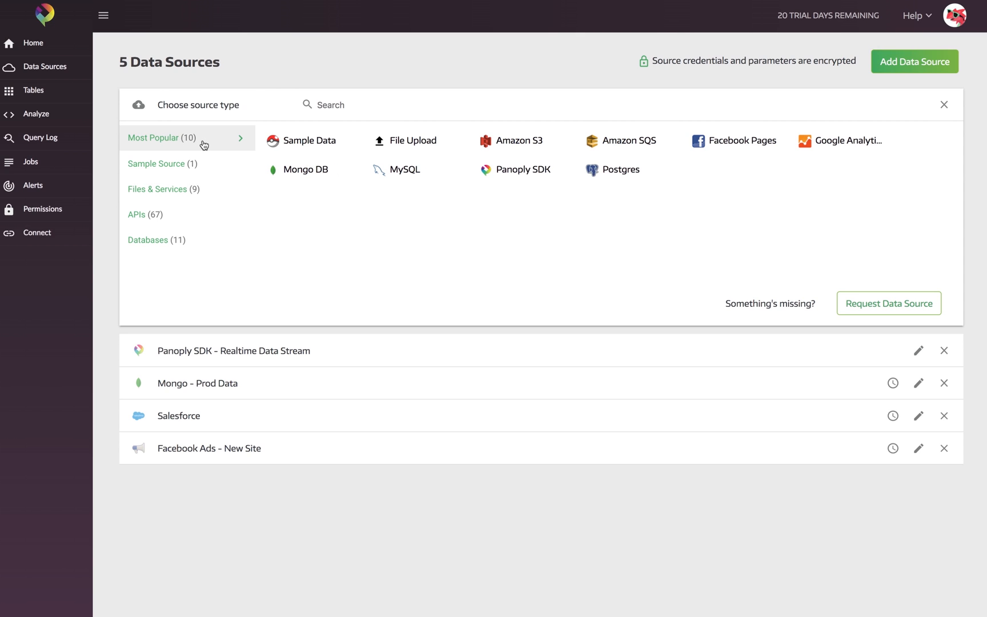
left_click(845, 142)
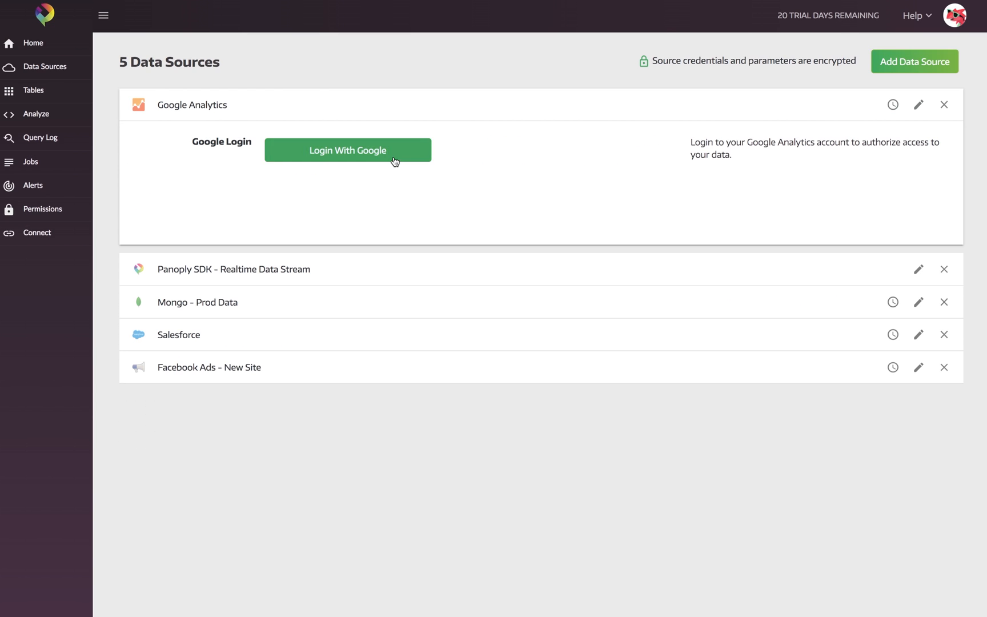
left_click(394, 154)
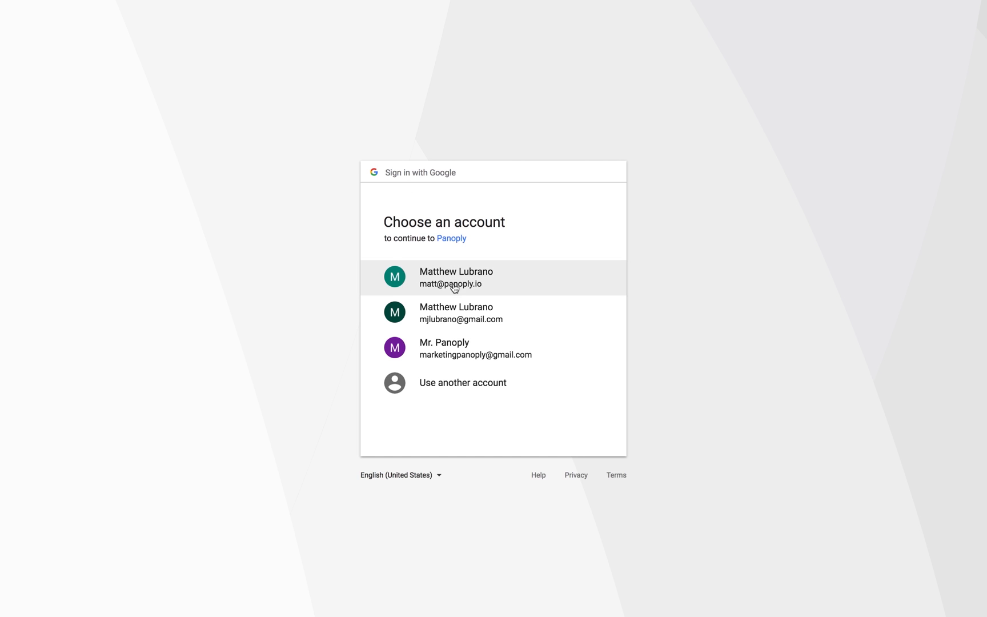
left_click(469, 356)
left_click(574, 420)
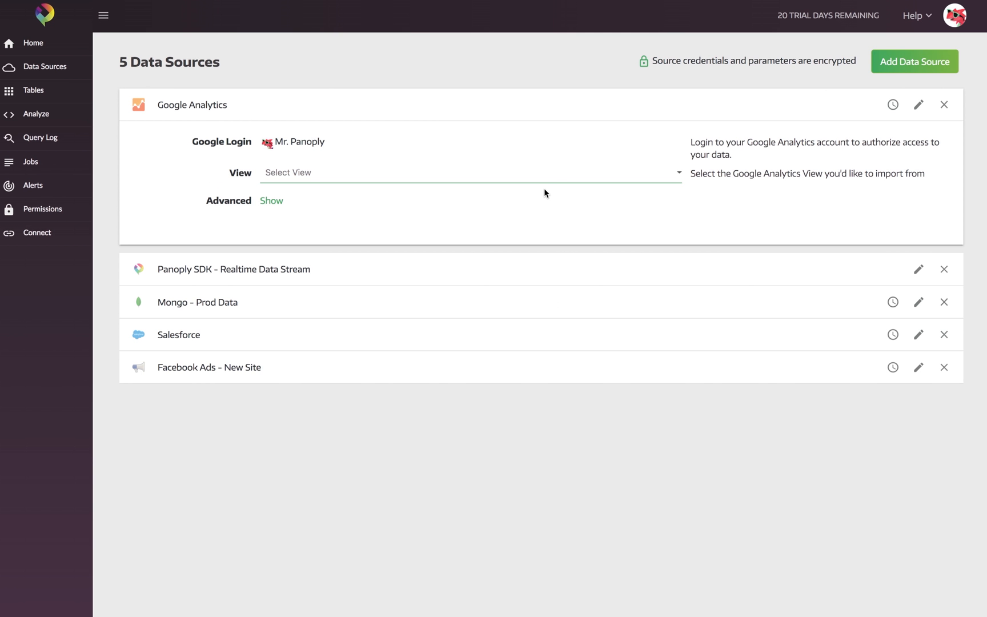
Set the Google Analytics view to Panoply.io: All Web Site Data and review its metrics and dimensions.
left_click(557, 180)
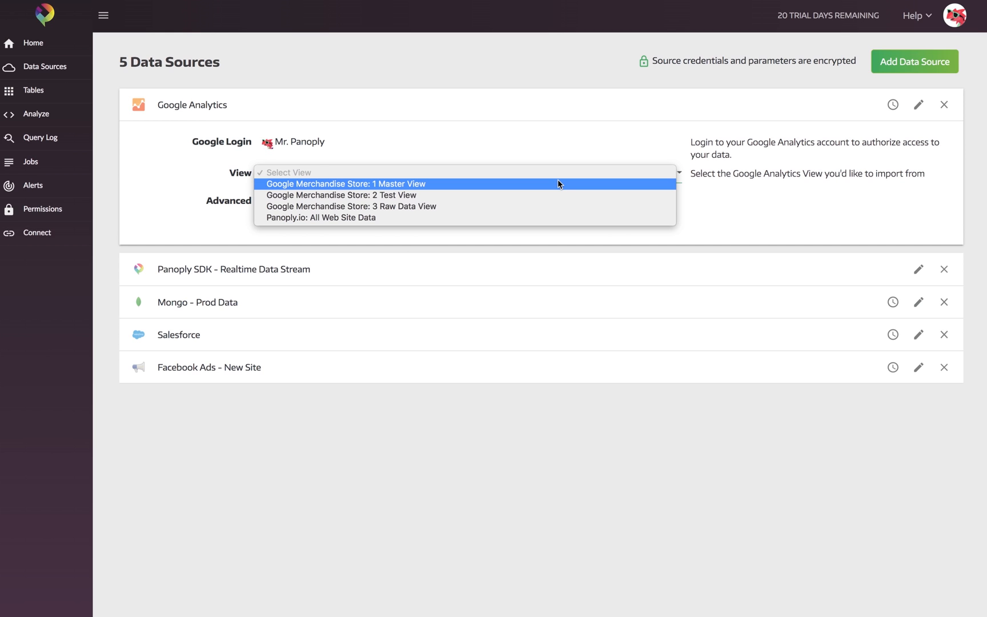
left_click(521, 218)
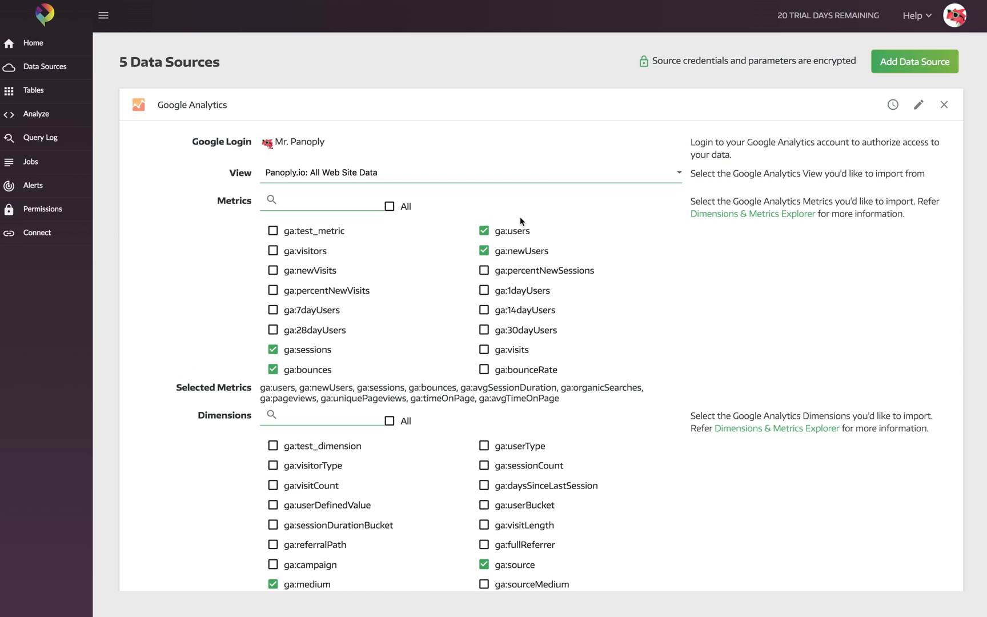
scroll(743, 193, "down", 3)
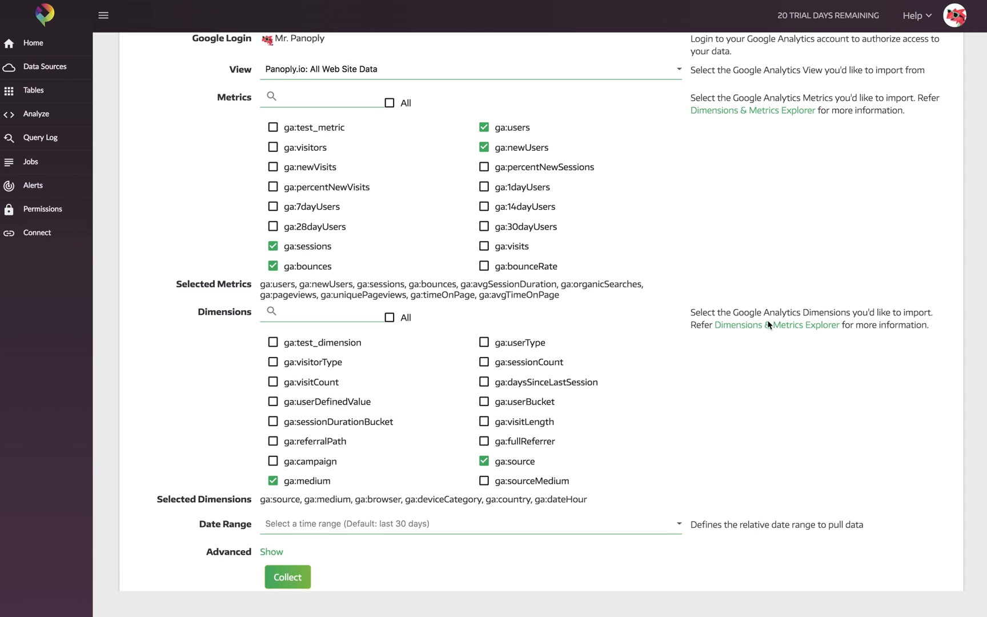
scroll(743, 324, "down", 2)
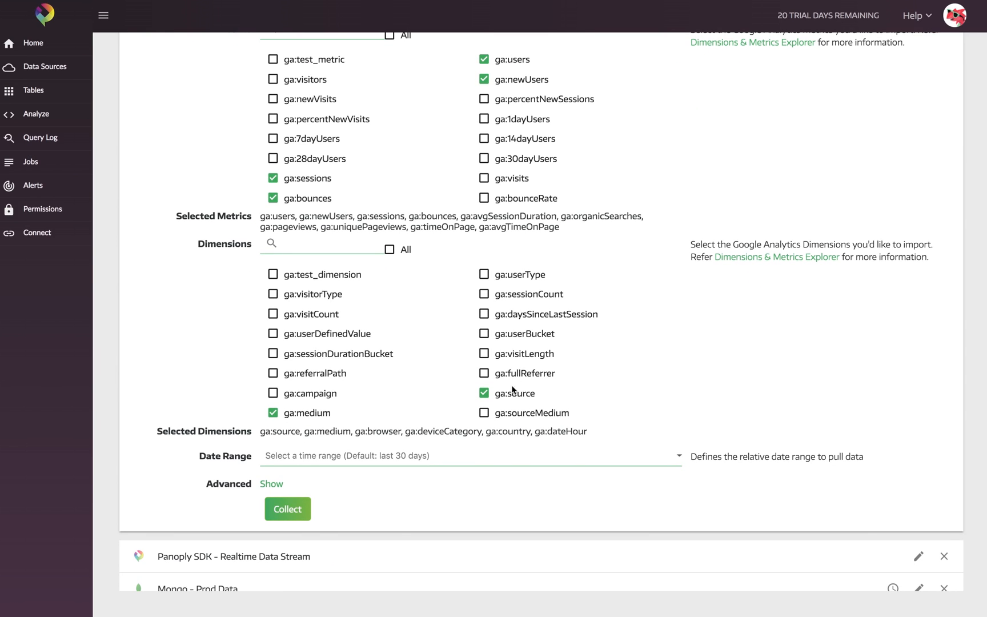
Review the date range choices and the advanced settings for destination, primary key, excluded attributes, and parse string.
left_click(454, 456)
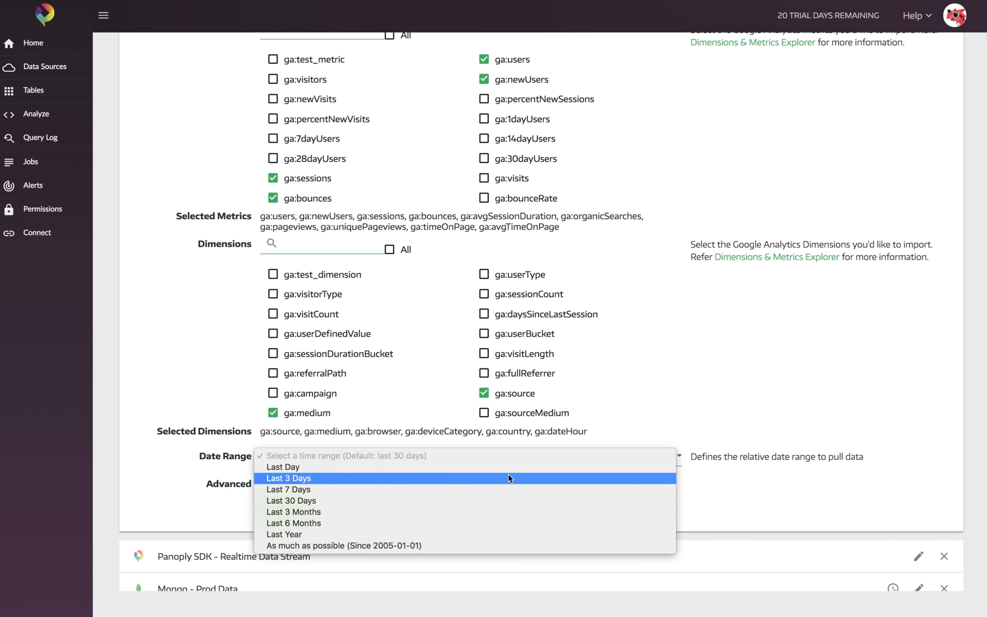
left_click(282, 456)
left_click(272, 484)
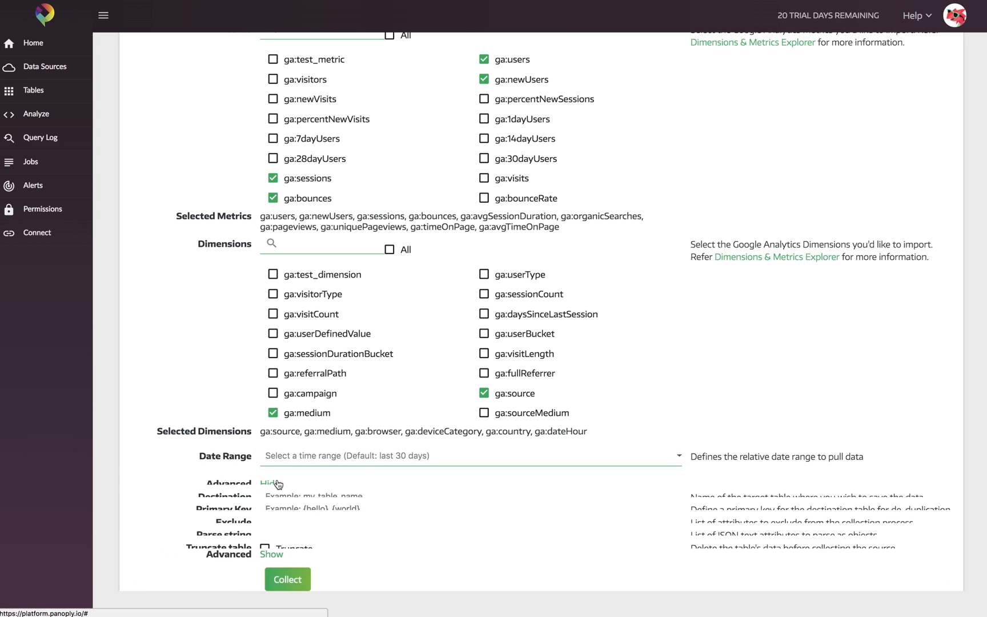
scroll(242, 410, "down", 3)
left_click(346, 379)
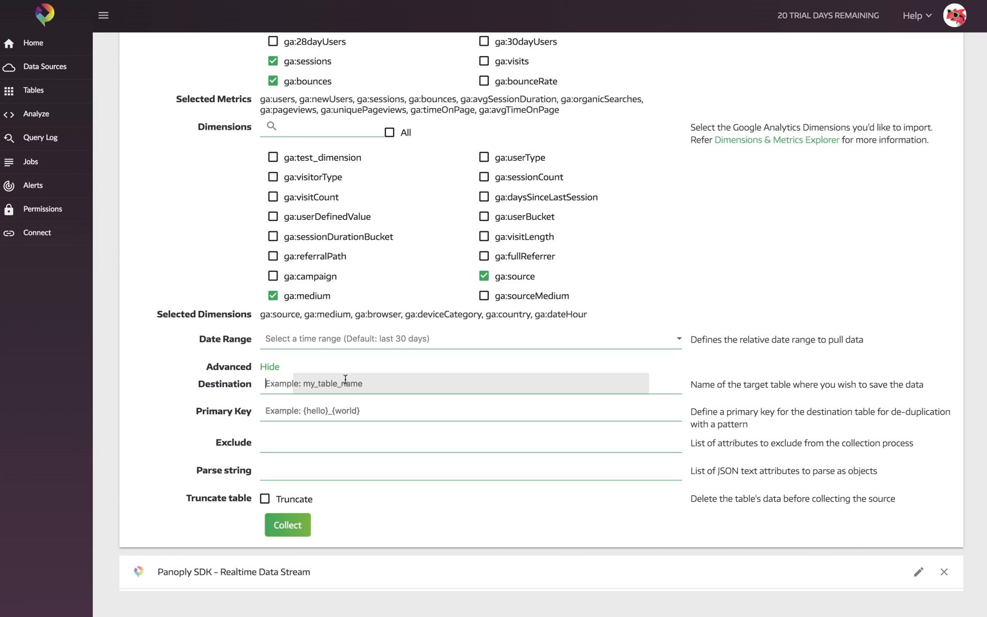
left_click(345, 379)
left_click(318, 417)
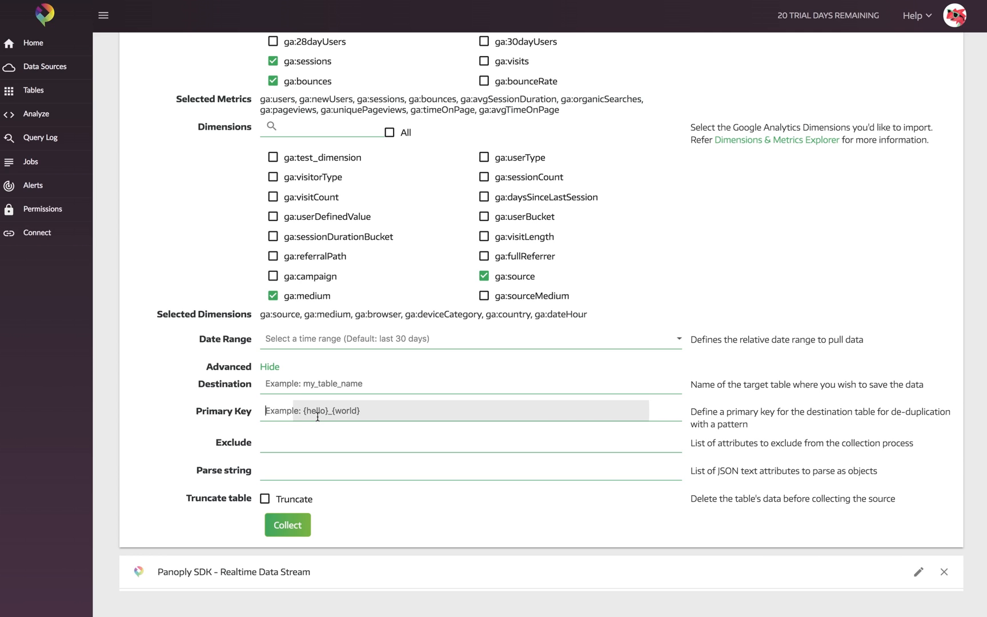
left_click(311, 435)
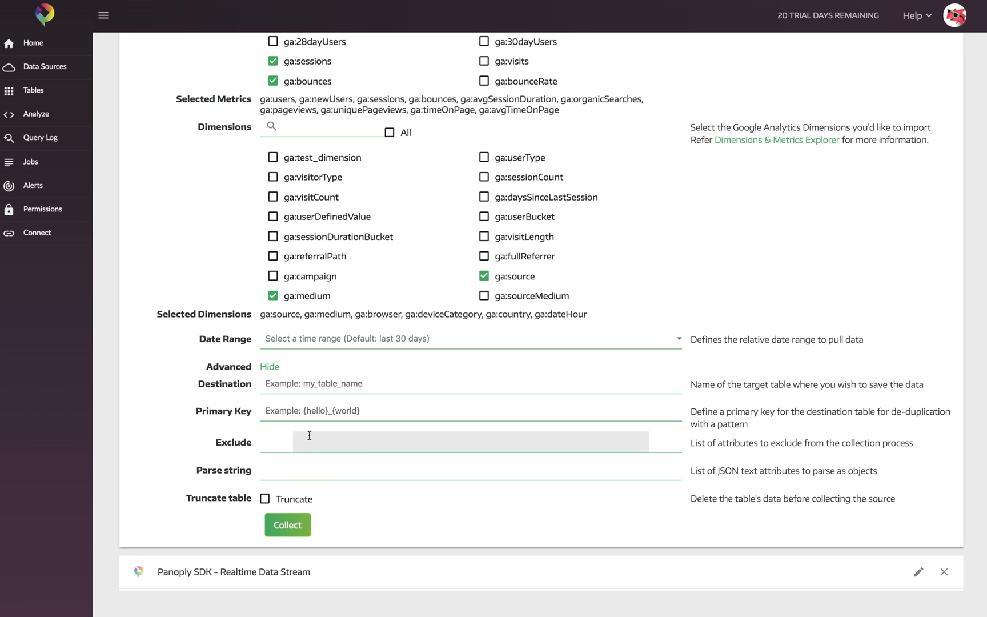
left_click(311, 468)
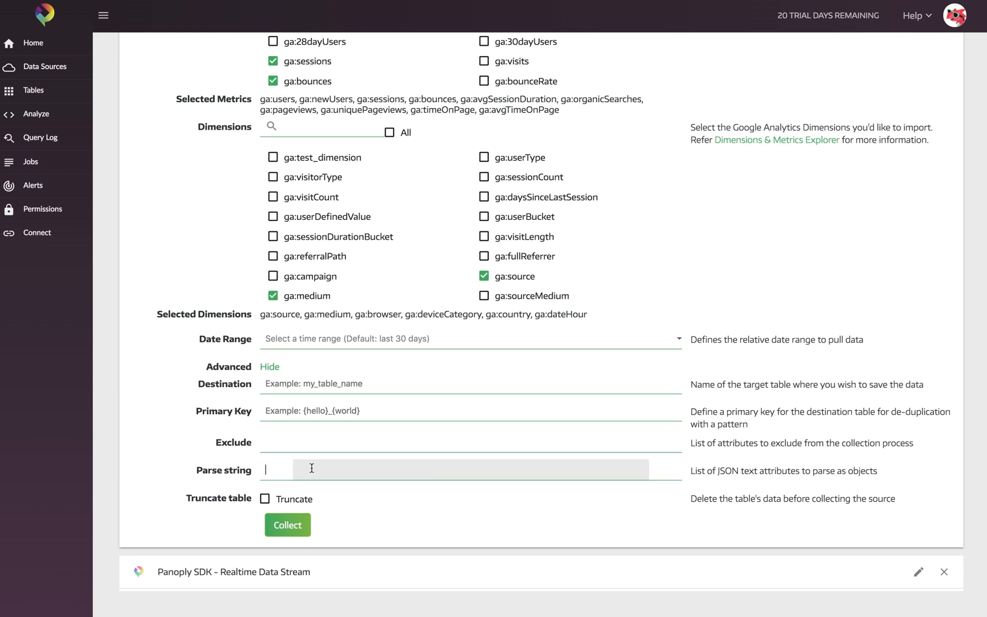
Start collecting the Google Analytics data and collapse the source's settings.
left_click(303, 518)
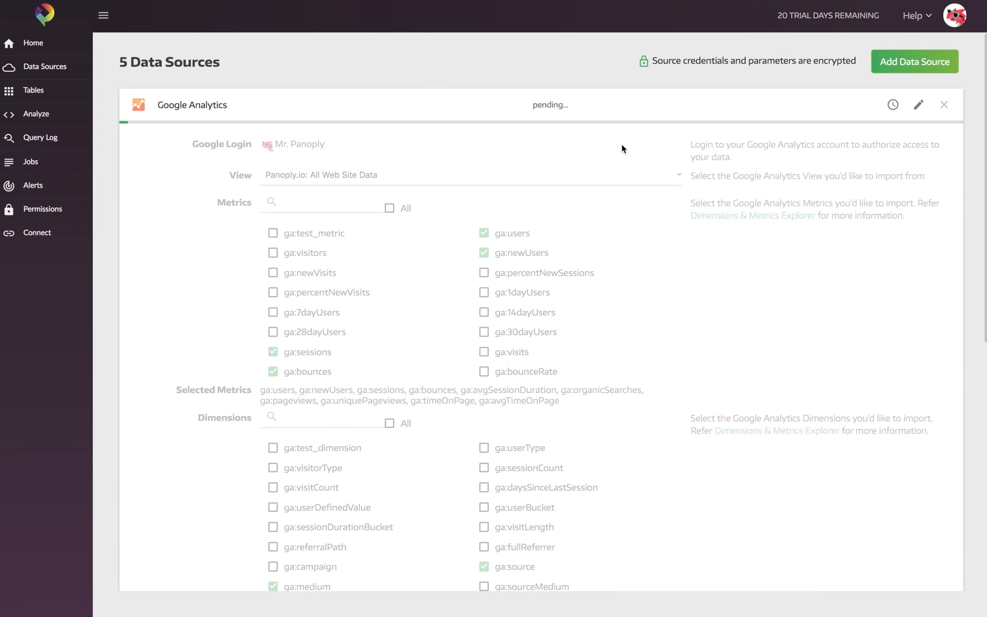
left_click(657, 95)
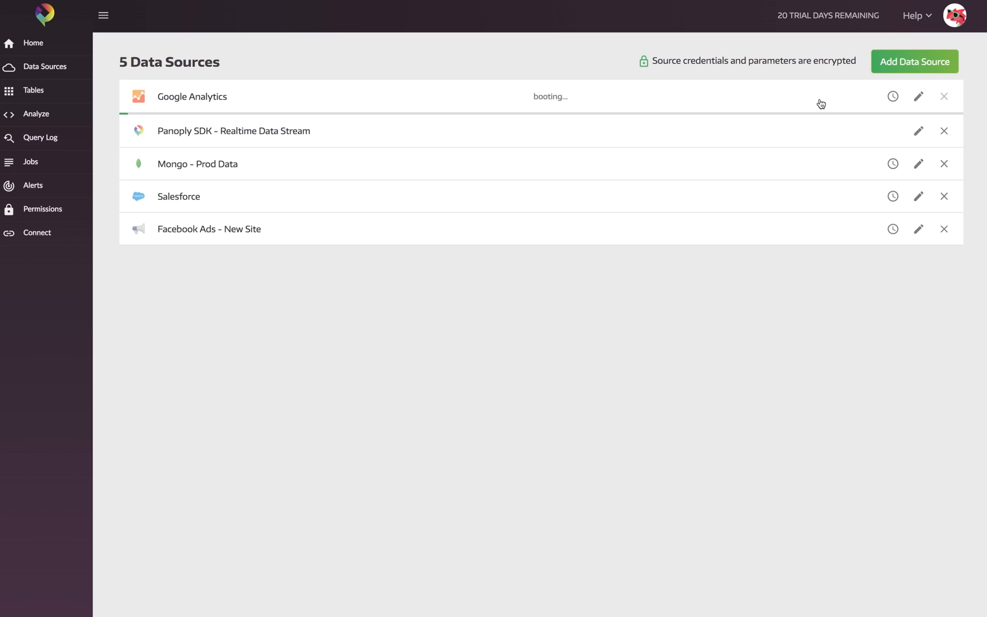
Schedule the Google Analytics source for automatic collection Every Day, Every Hour, and accept the schedule.
left_click(893, 96)
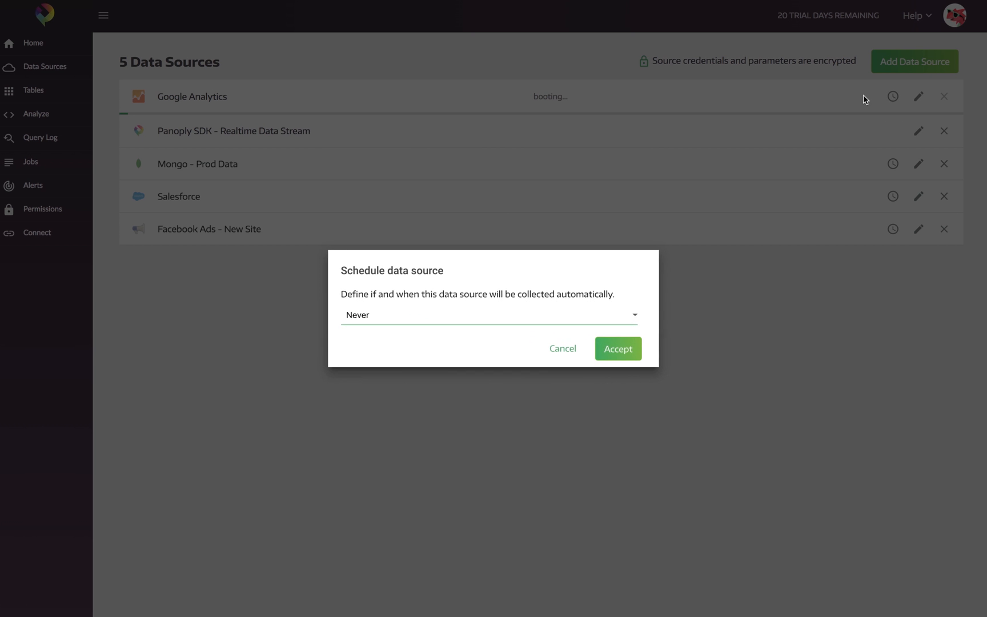
left_click(543, 314)
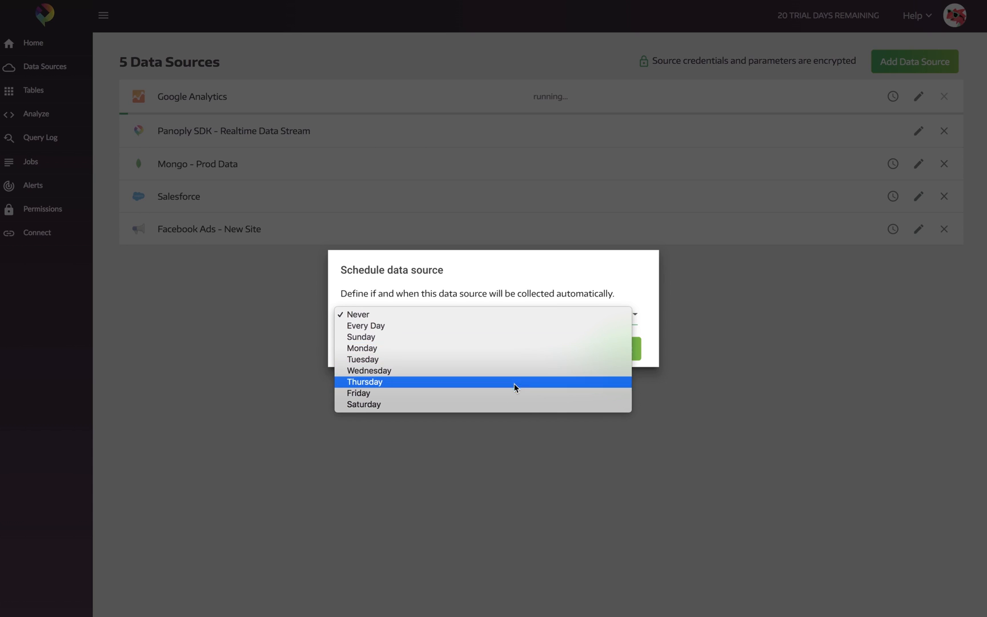
left_click(508, 326)
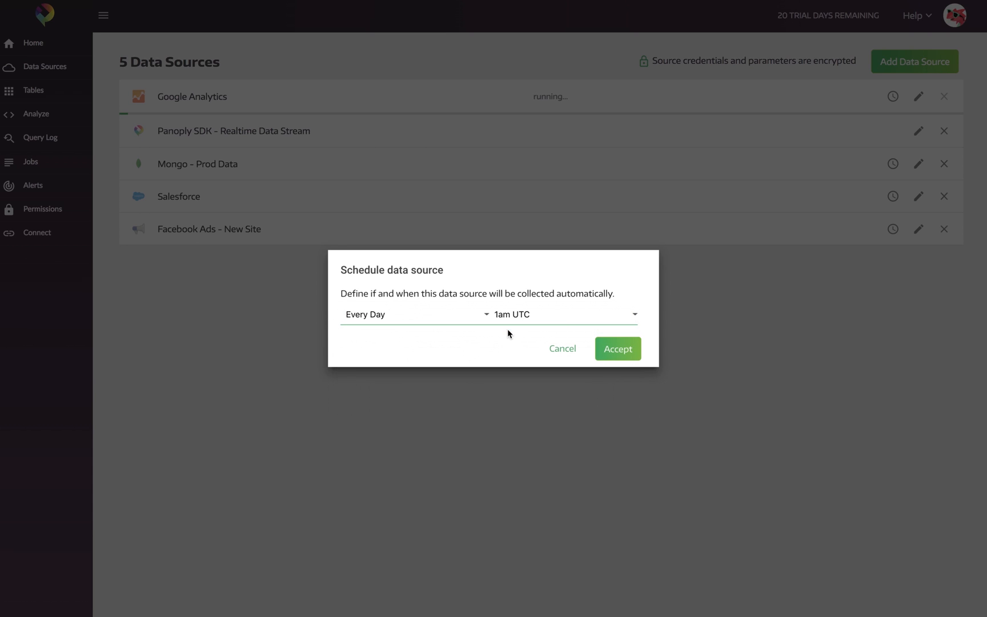
left_click(566, 323)
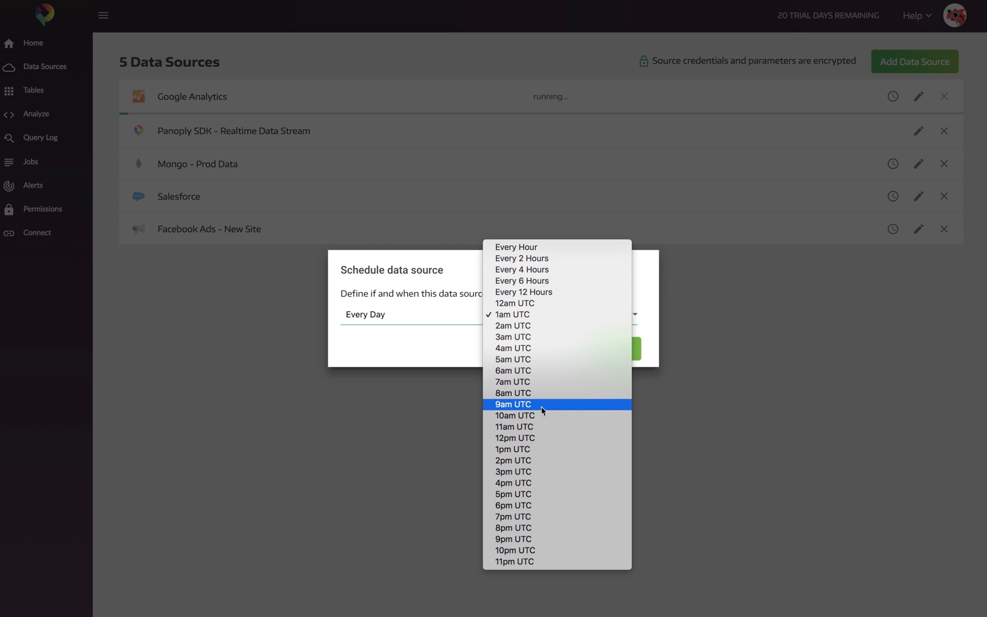
left_click(539, 249)
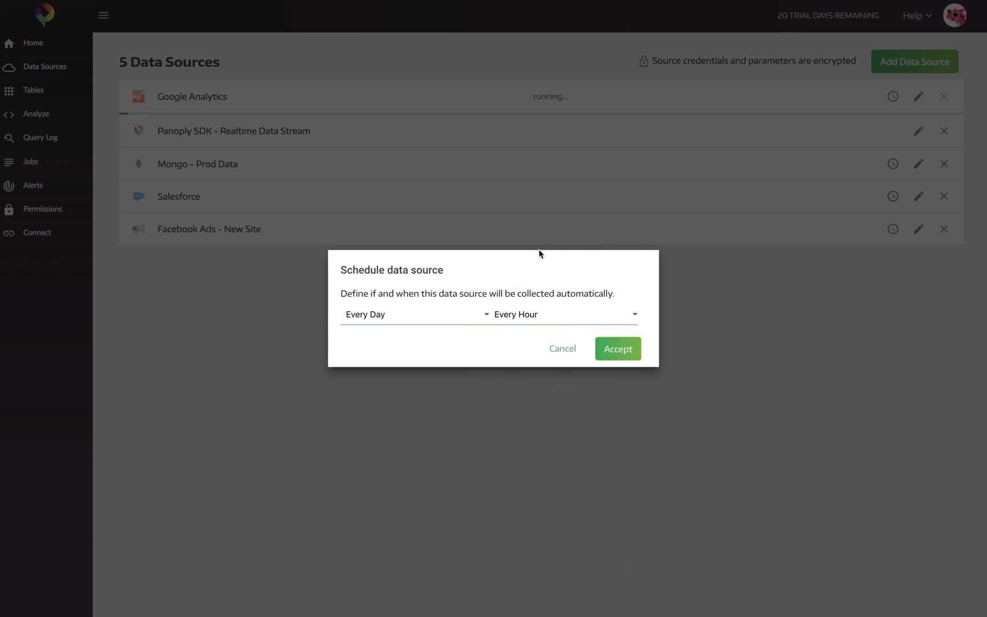
left_click(618, 354)
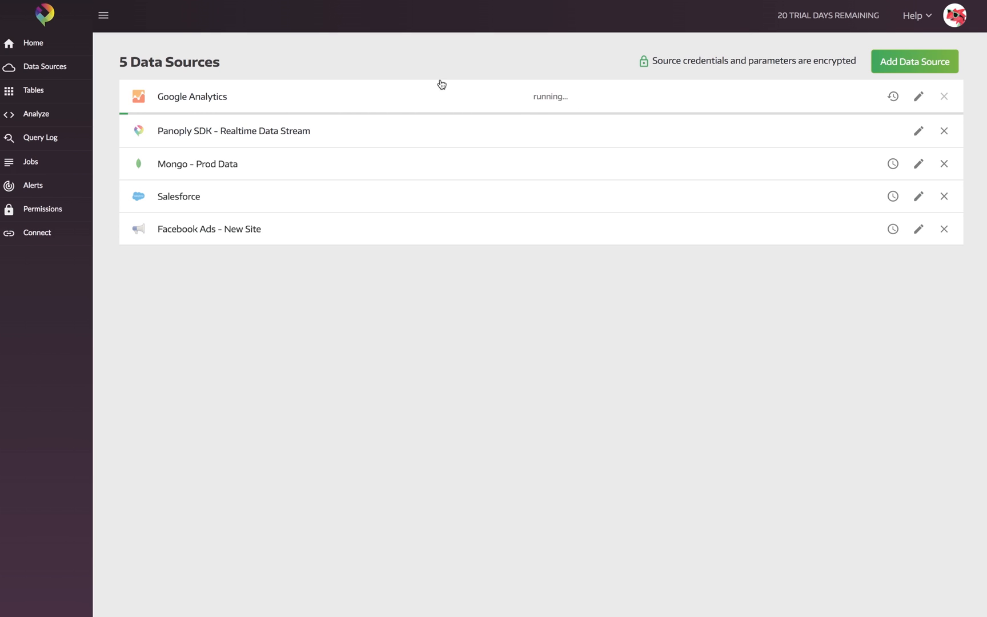
Open the overview of the tables stored in the data warehouse.
left_click(57, 95)
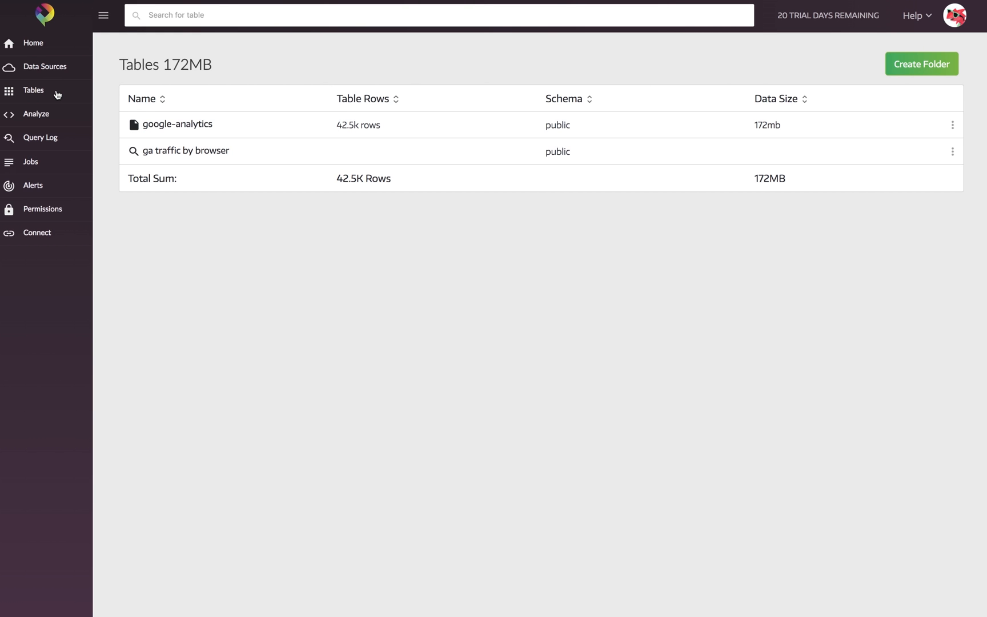
Open the google-analytics table and look through the columns of its data preview.
left_click(191, 123)
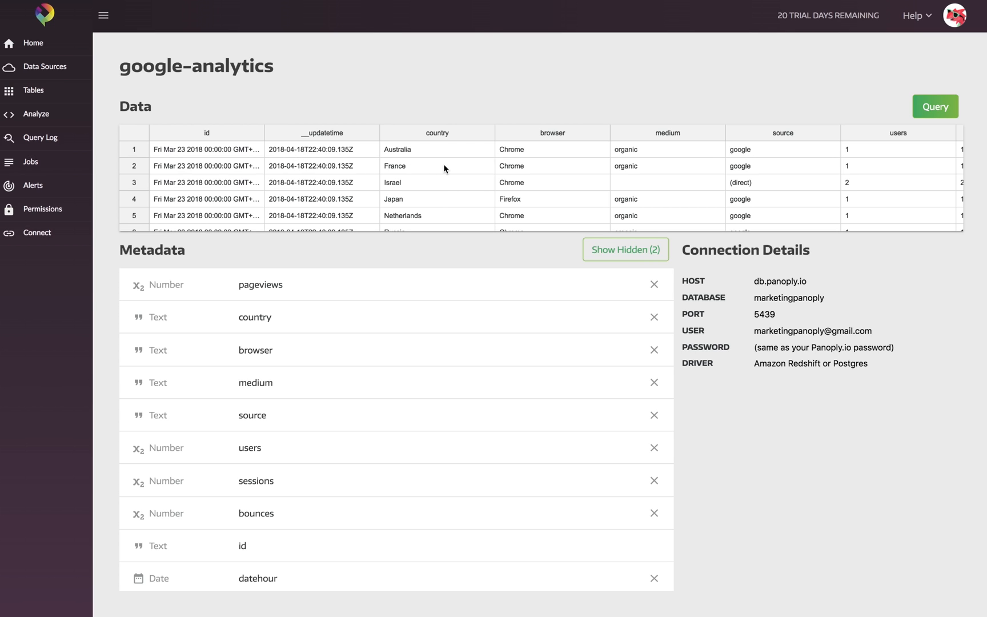
scroll(444, 167, "right", 10)
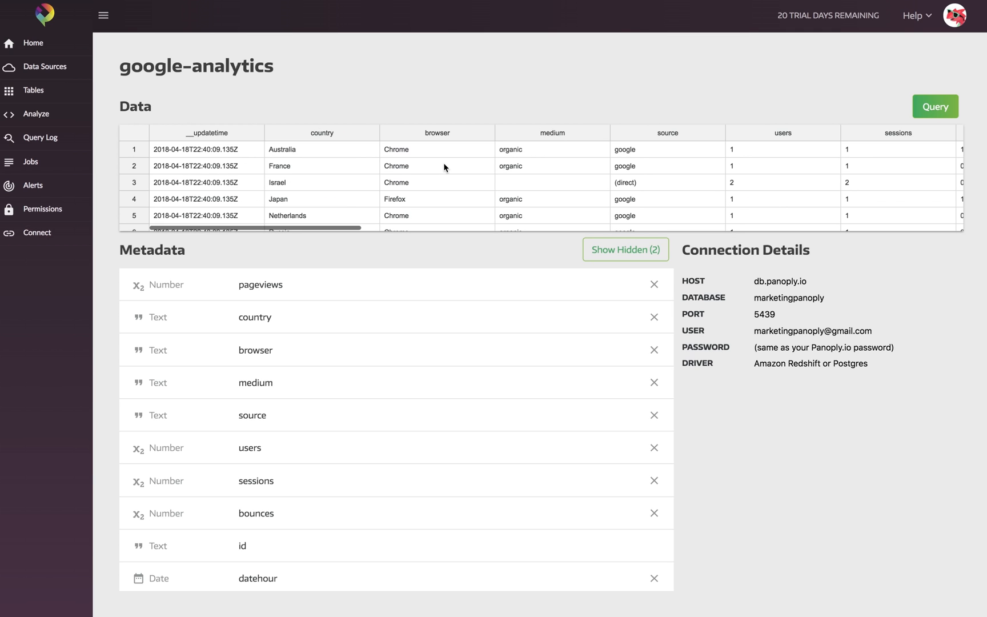
scroll(444, 167, "left", 10)
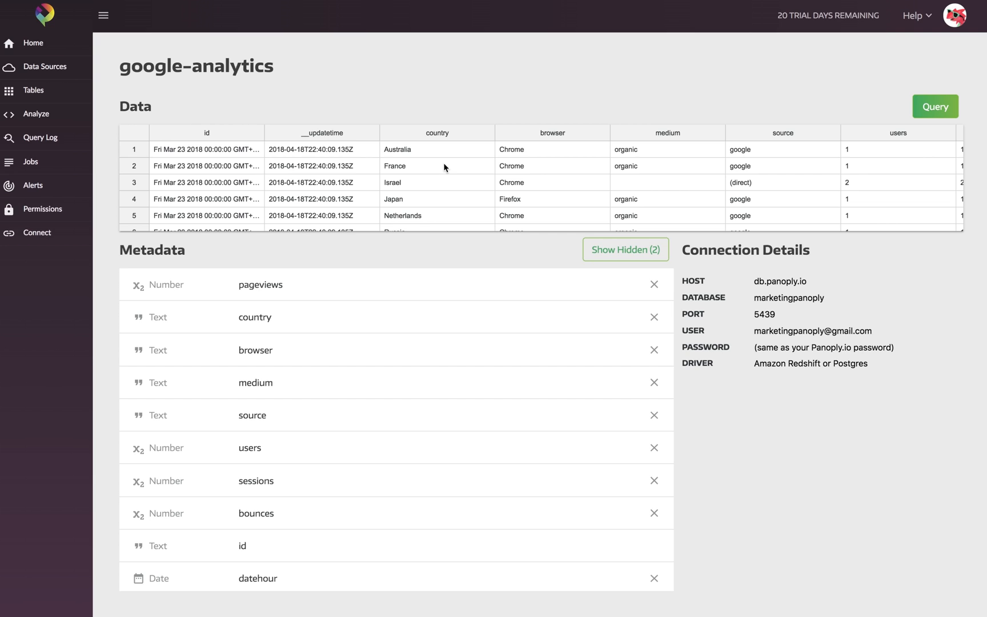
scroll(444, 167, "right", 10)
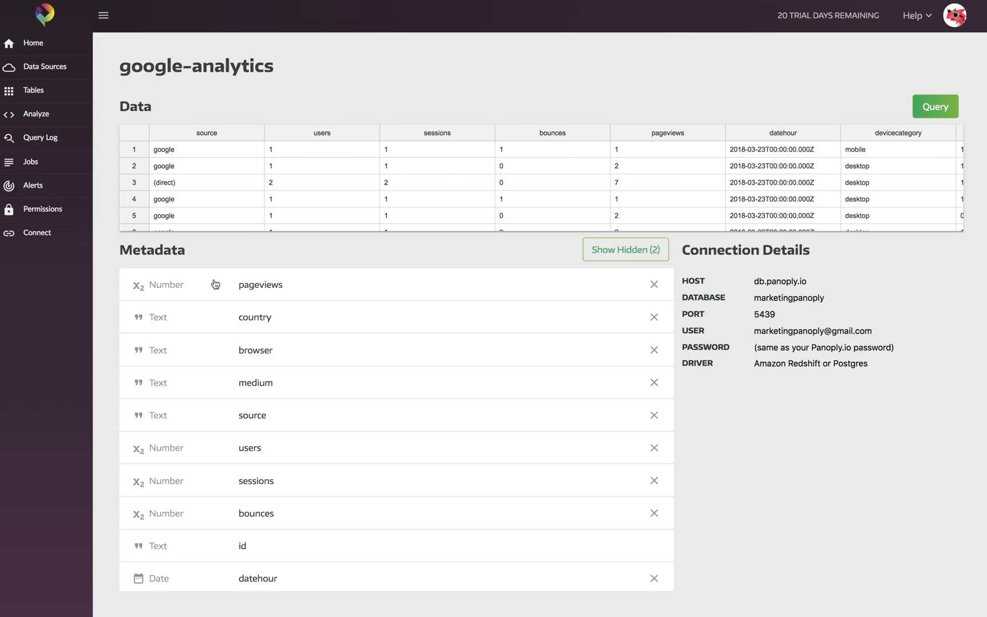
Examine the metadata settings of the pageviews column, including its type and nested-data choices, and collapse them again.
left_click(239, 285)
double_click(244, 324)
left_click(236, 360)
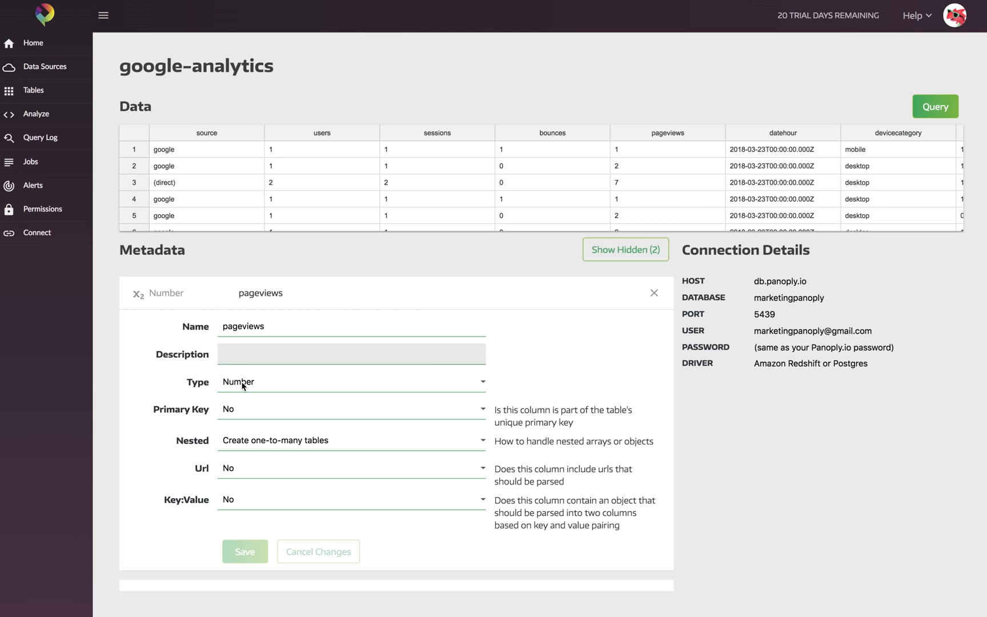
left_click(243, 386)
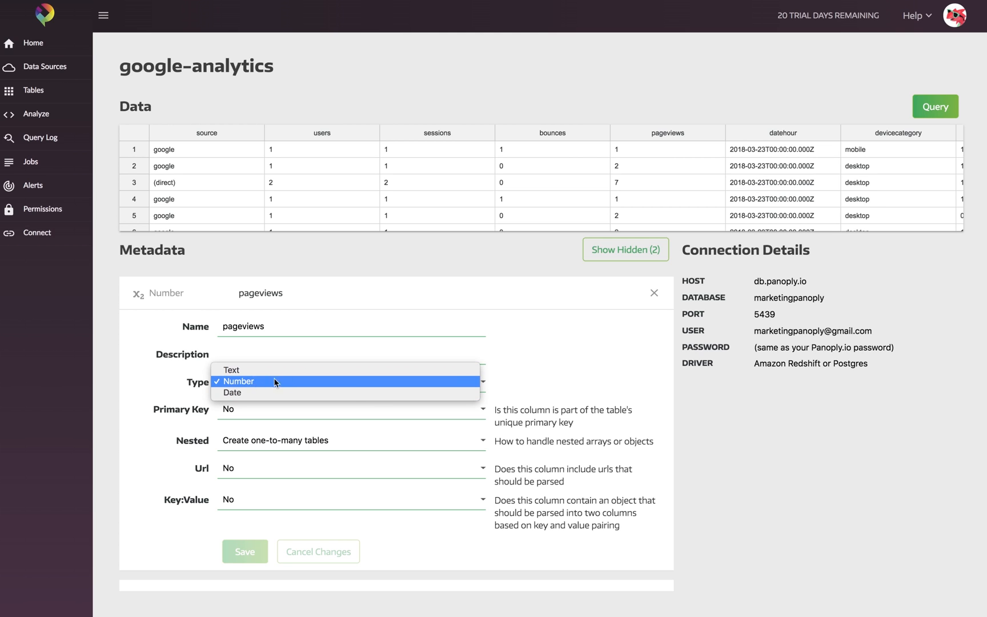
left_click(551, 378)
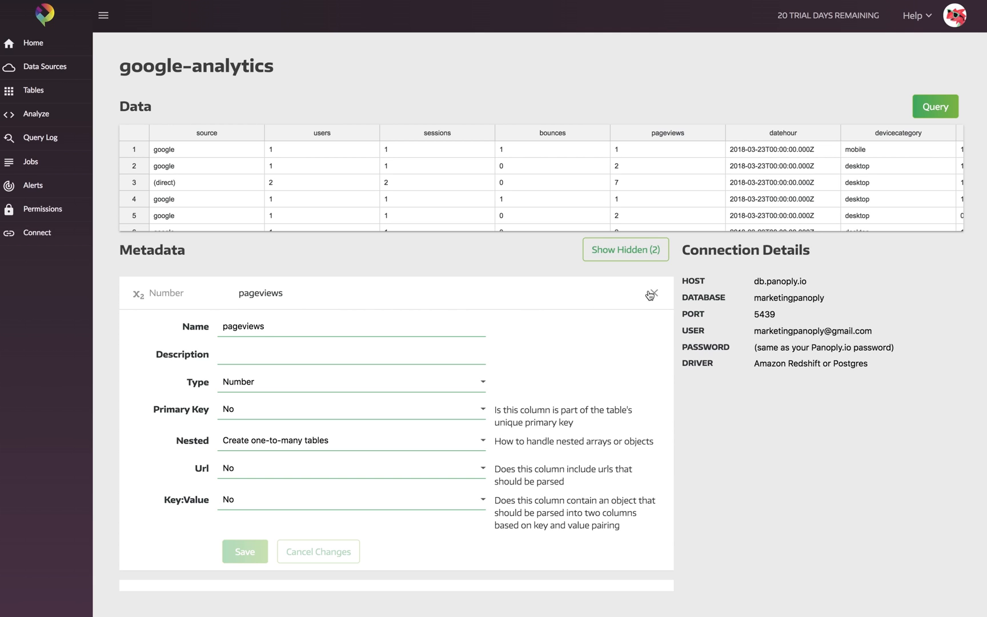
left_click(397, 437)
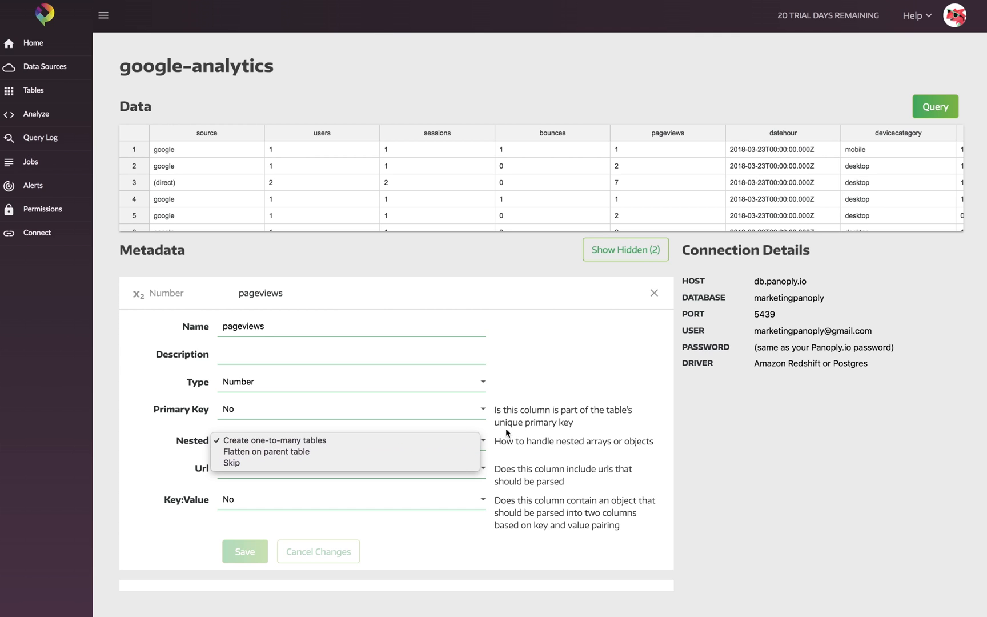
double_click(542, 426)
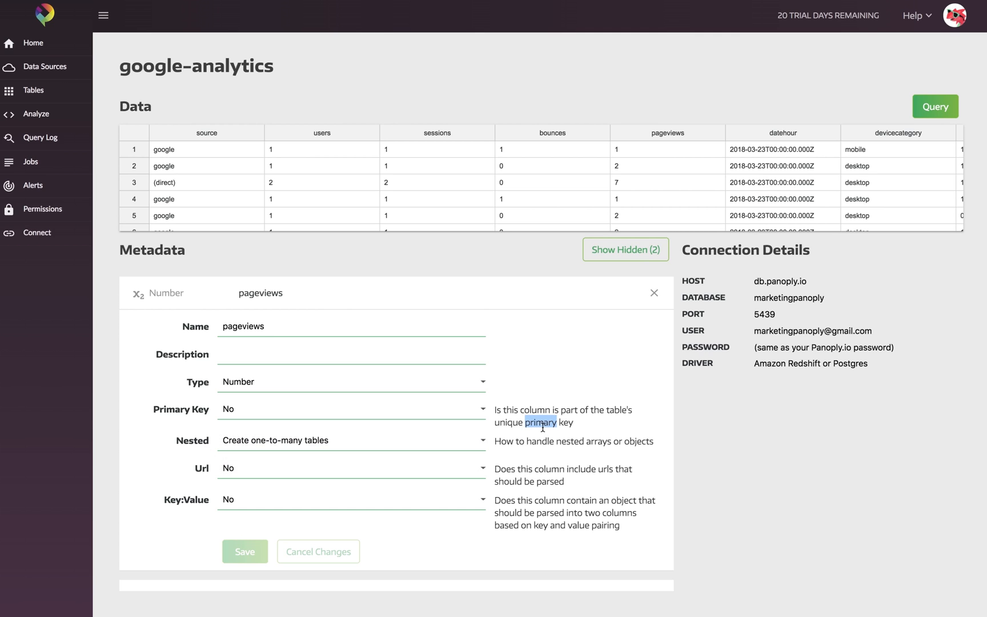
triple_click(542, 425)
left_click(535, 316)
left_click(535, 308)
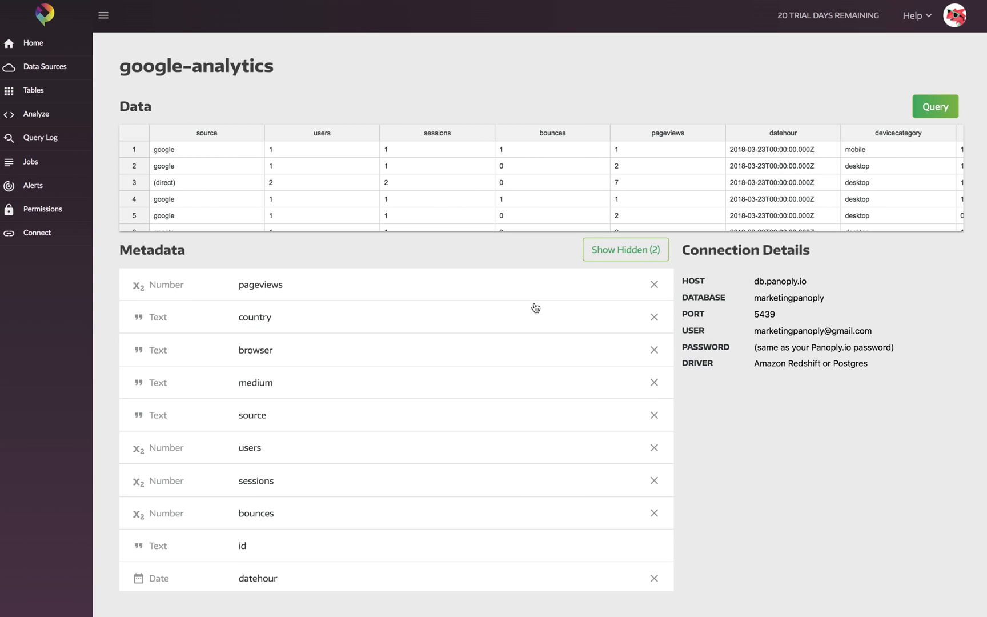
scroll(536, 308, "down", 3)
scroll(536, 308, "up", 2)
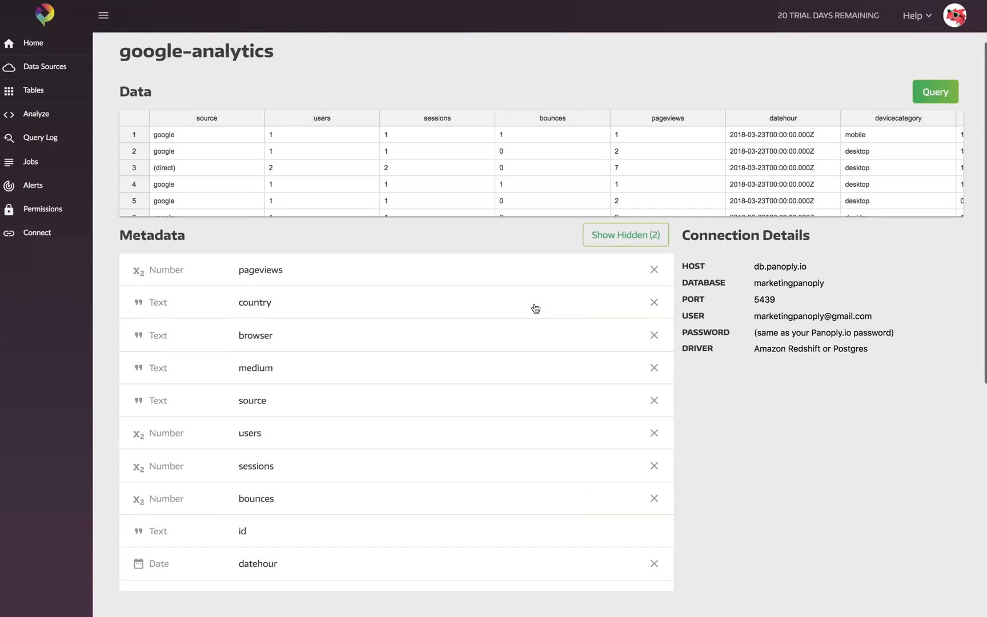
scroll(764, 279, "up", 1)
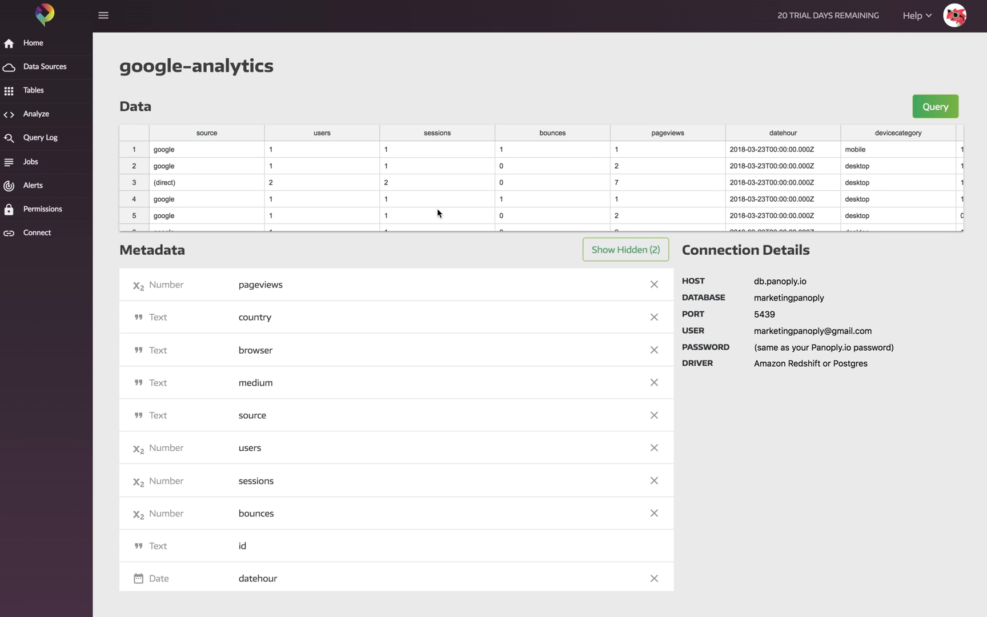
Review the database connection details, including host, database, and user, and close them.
left_click(50, 234)
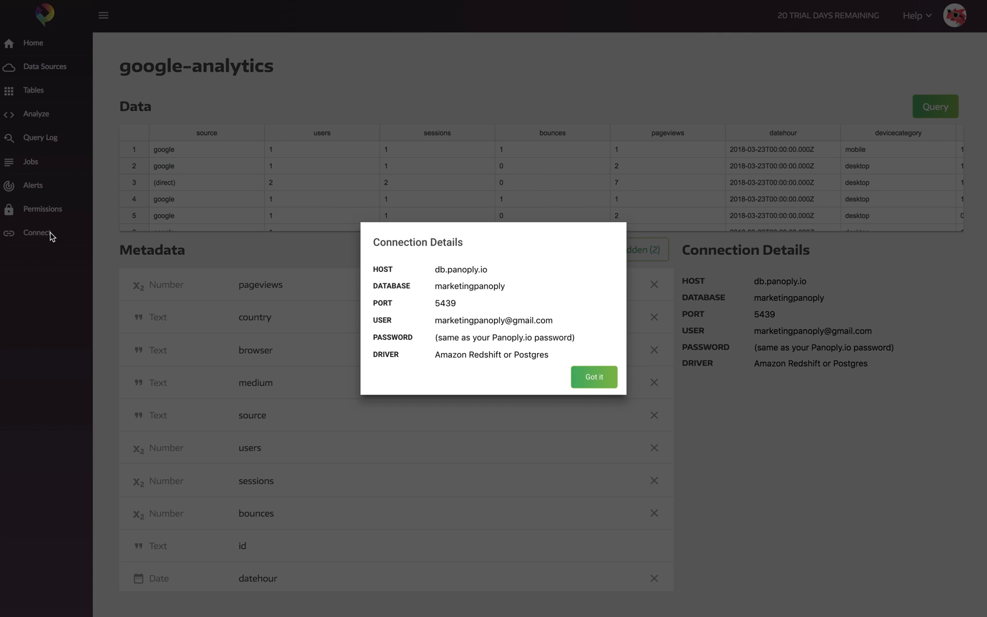
triple_click(464, 268)
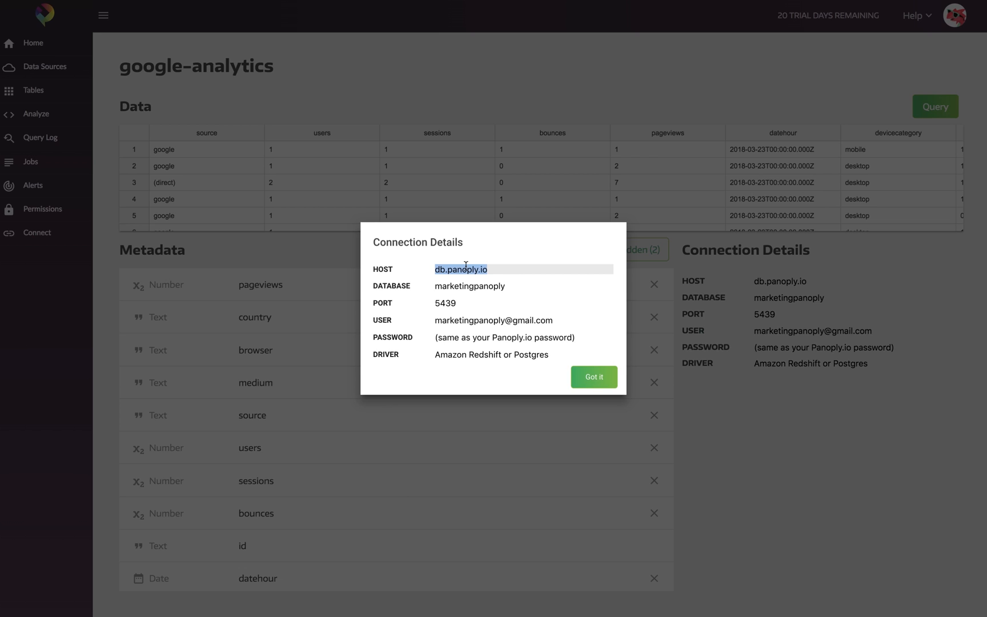
left_click(460, 285)
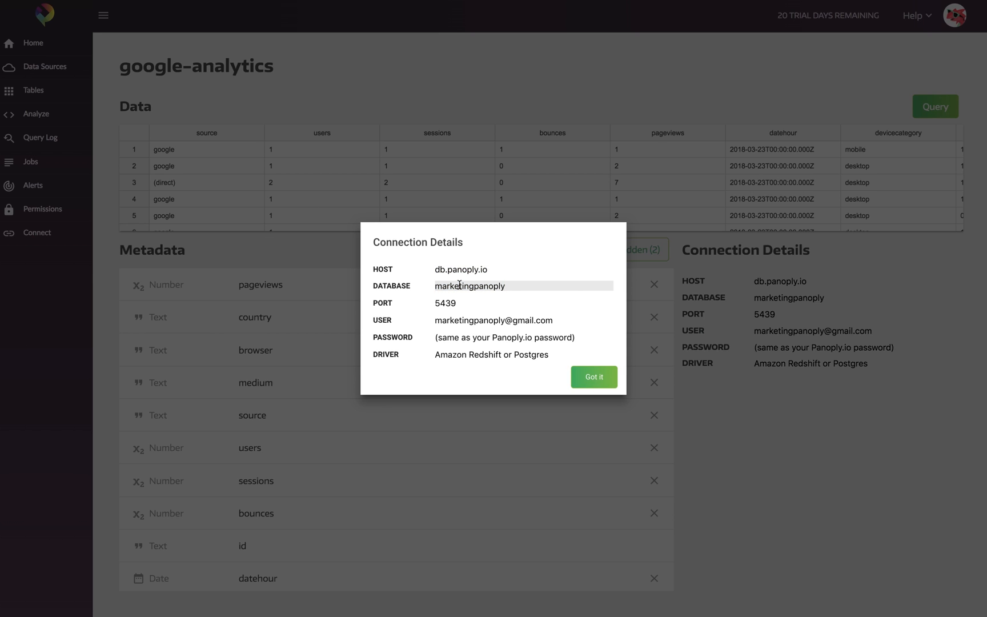
left_click(463, 319)
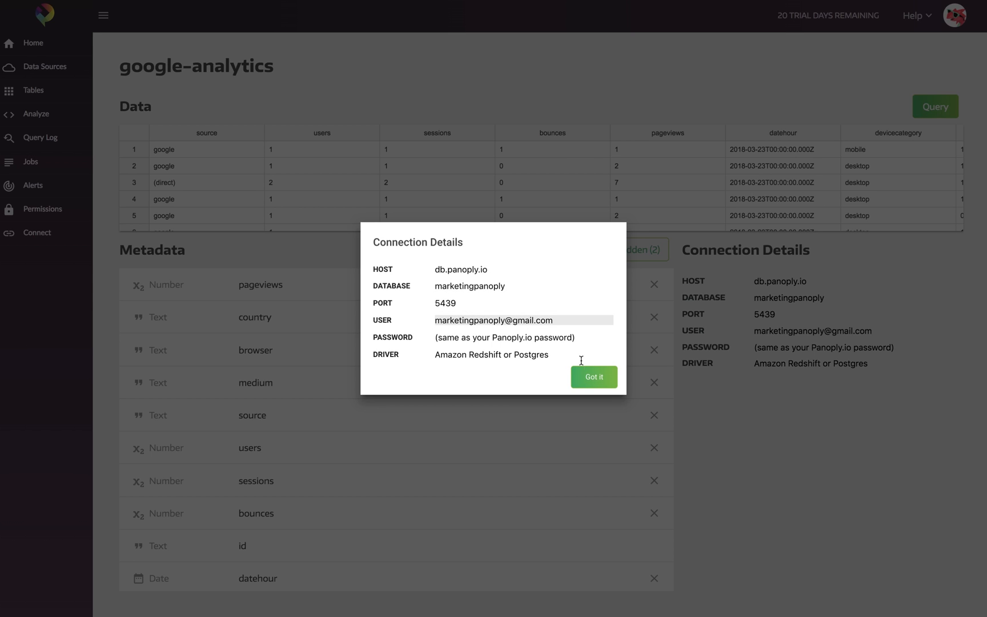
left_click(596, 377)
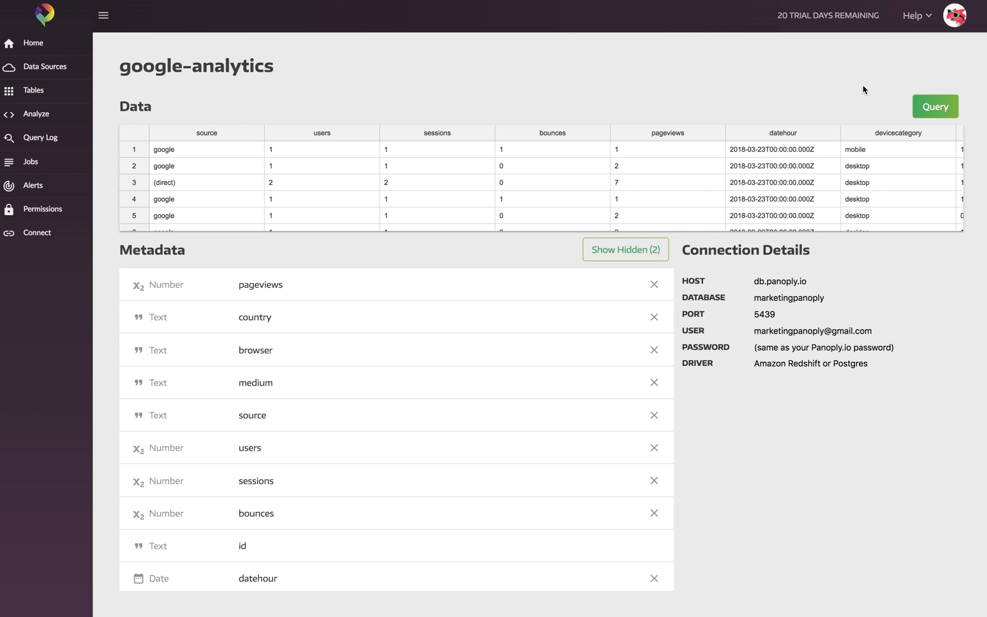
Open a query on the google-analytics table and run SELECT * FROM "public"."google-analytics" LIMIT 10.
left_click(946, 111)
left_click(946, 110)
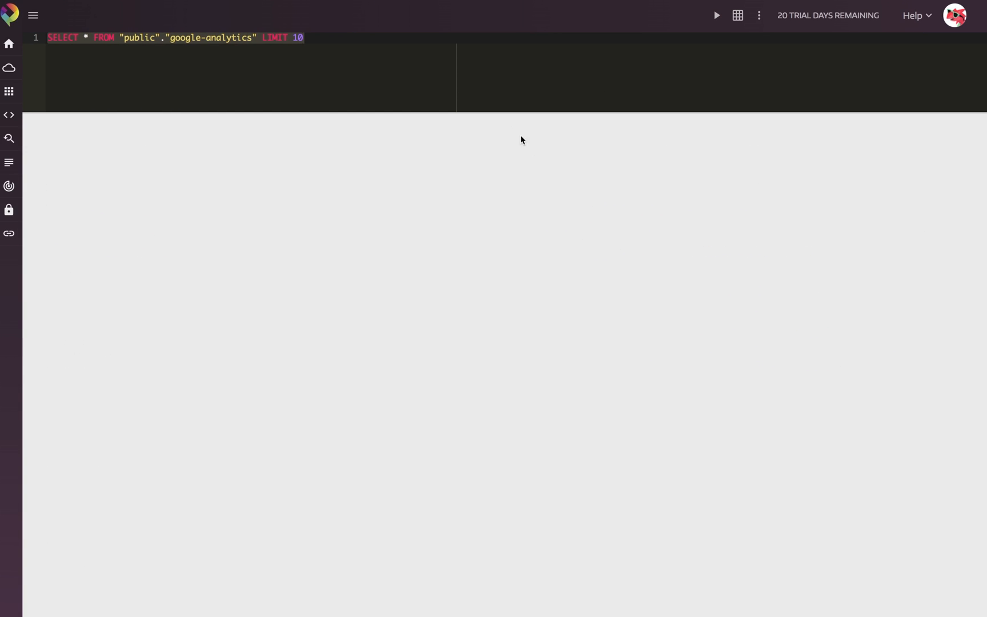
left_click(488, 100)
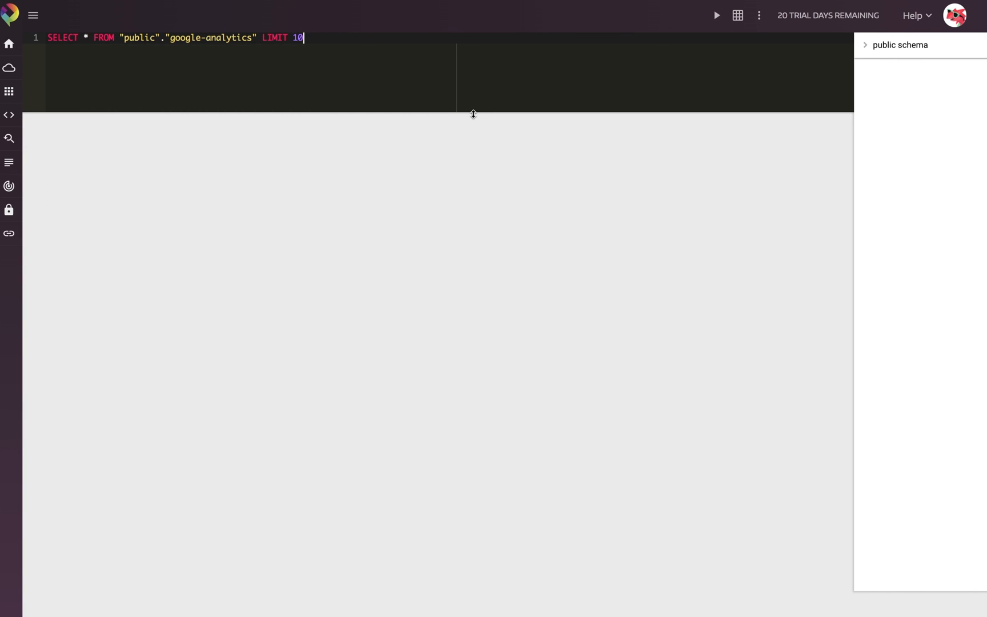
key("ctrl+Return")
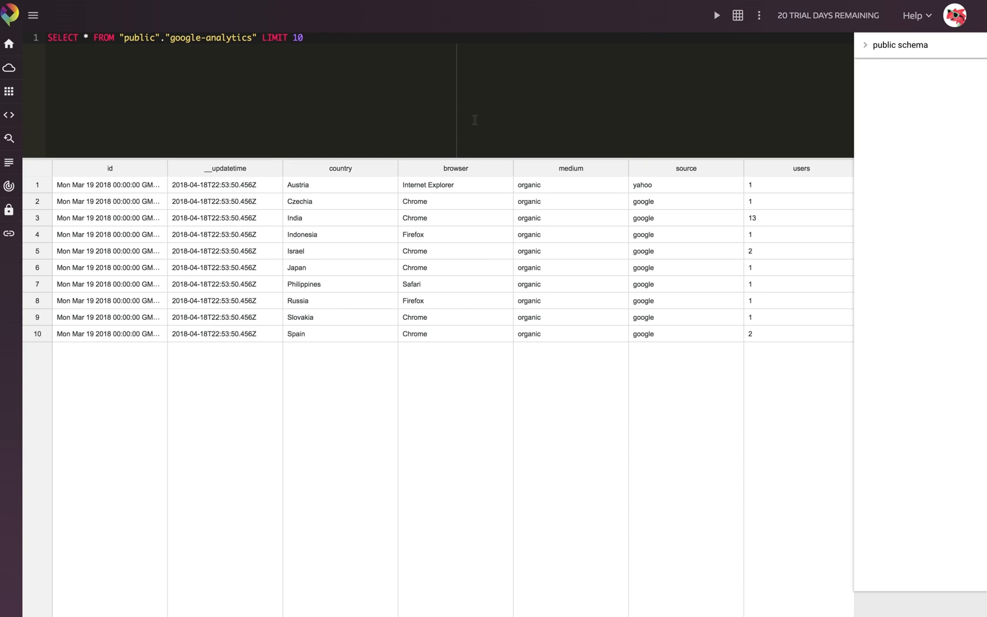
Open the saved view "ga traffic by browser" in the query editor.
left_click(757, 18)
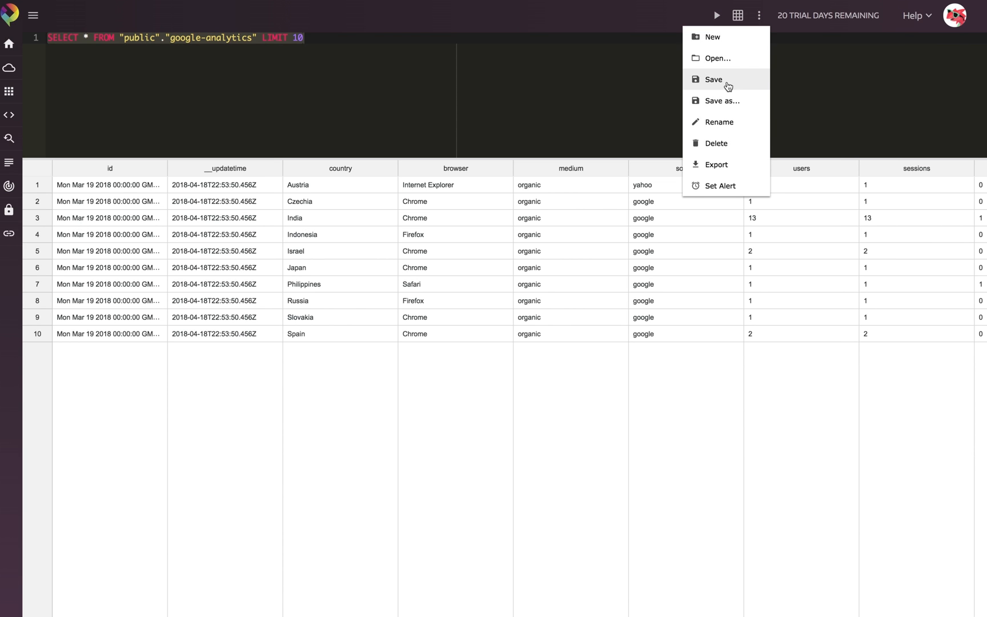
left_click(728, 59)
left_click(522, 307)
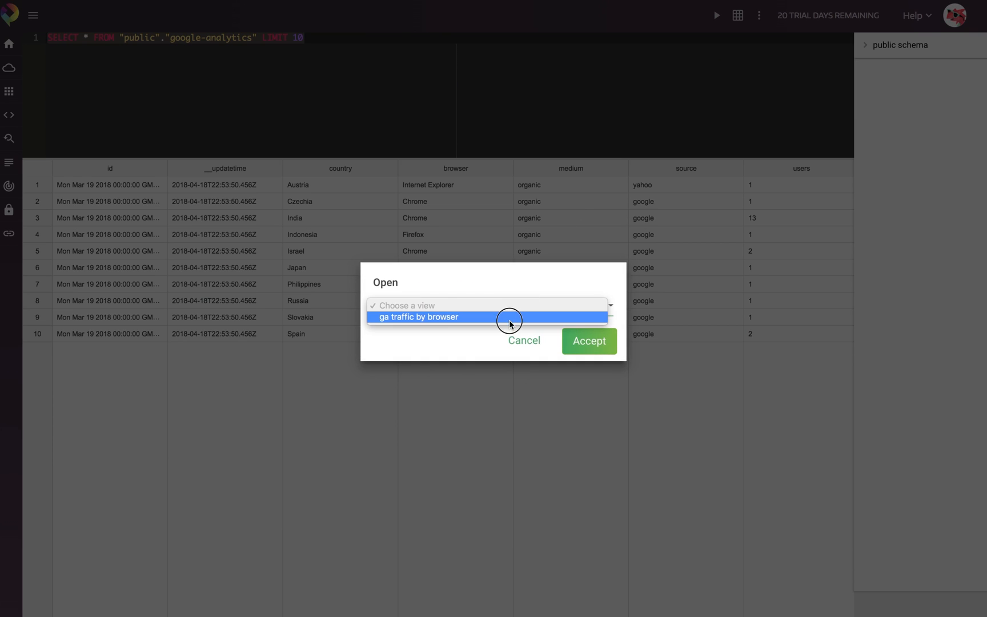
left_click(505, 317)
left_click(586, 341)
left_click(439, 147)
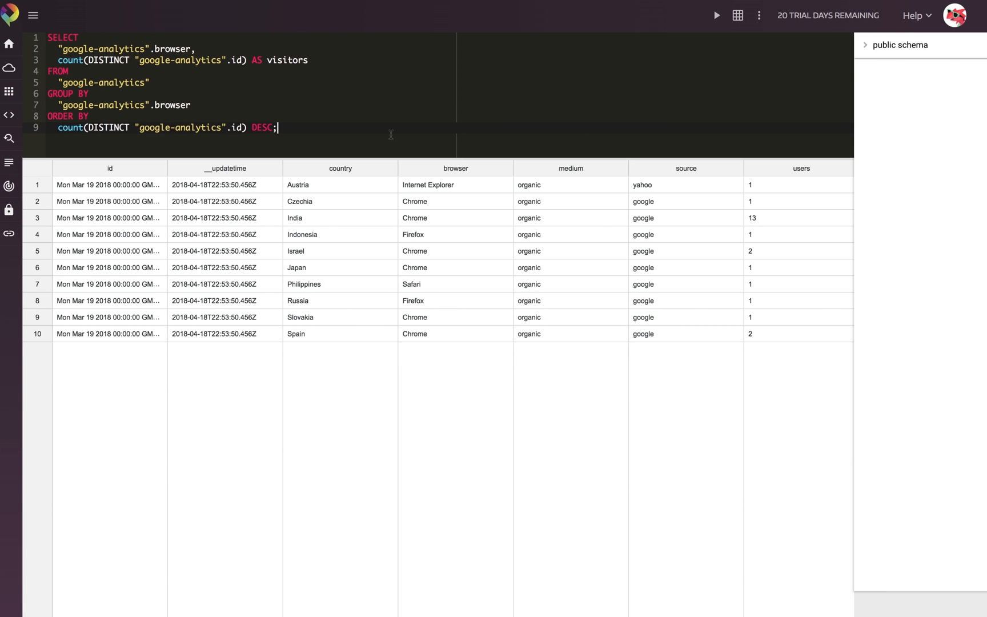
Run the visitors-by-browser query and enlarge the editor area above the results.
key("super+Return")
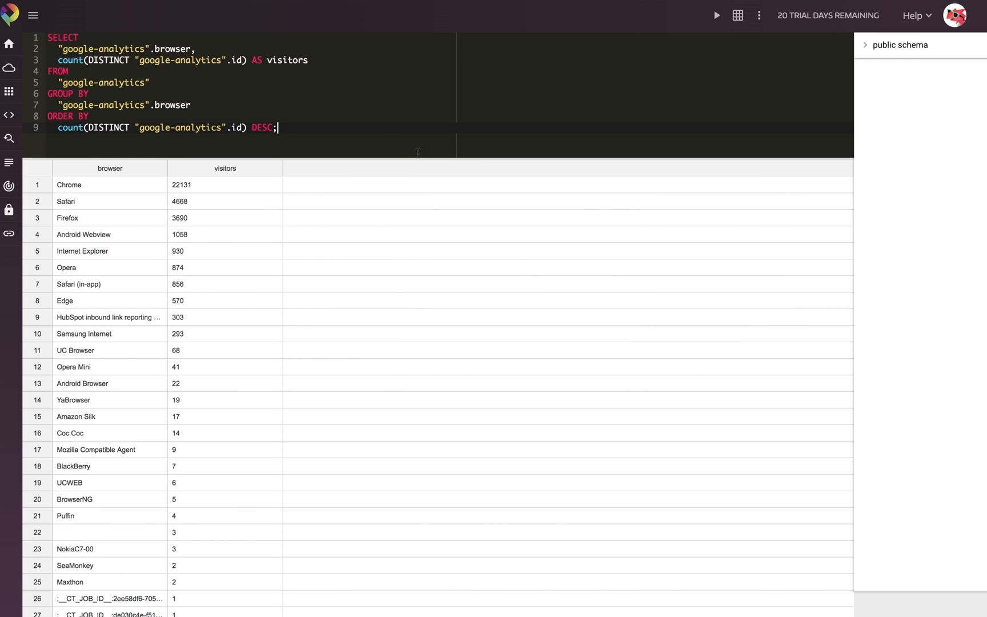
left_click(441, 159)
left_click_drag(441, 159, 438, 213)
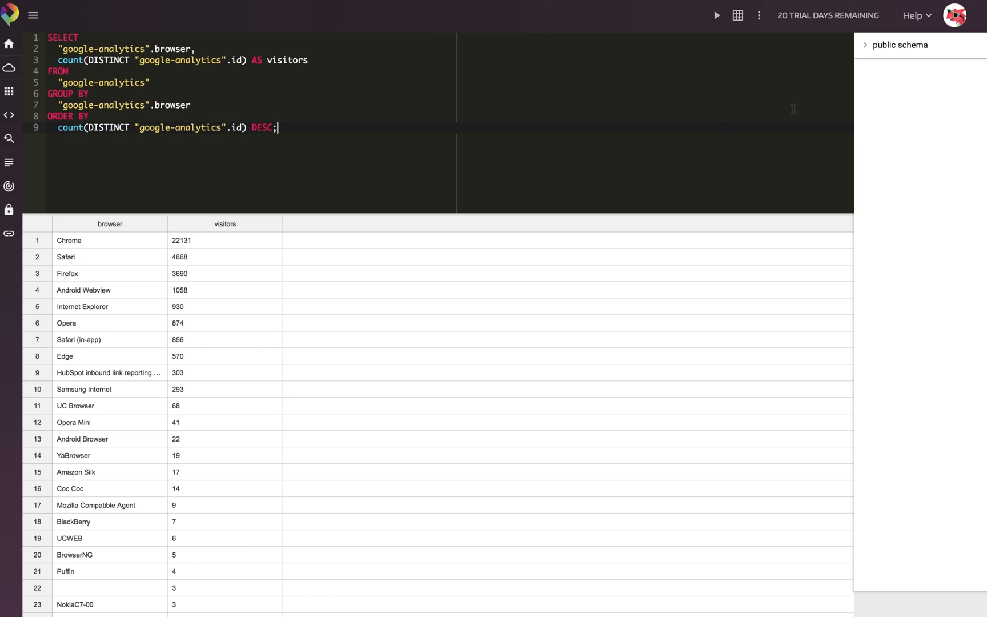
Export the visitors-by-browser query results and dismiss the download notification.
left_click(760, 14)
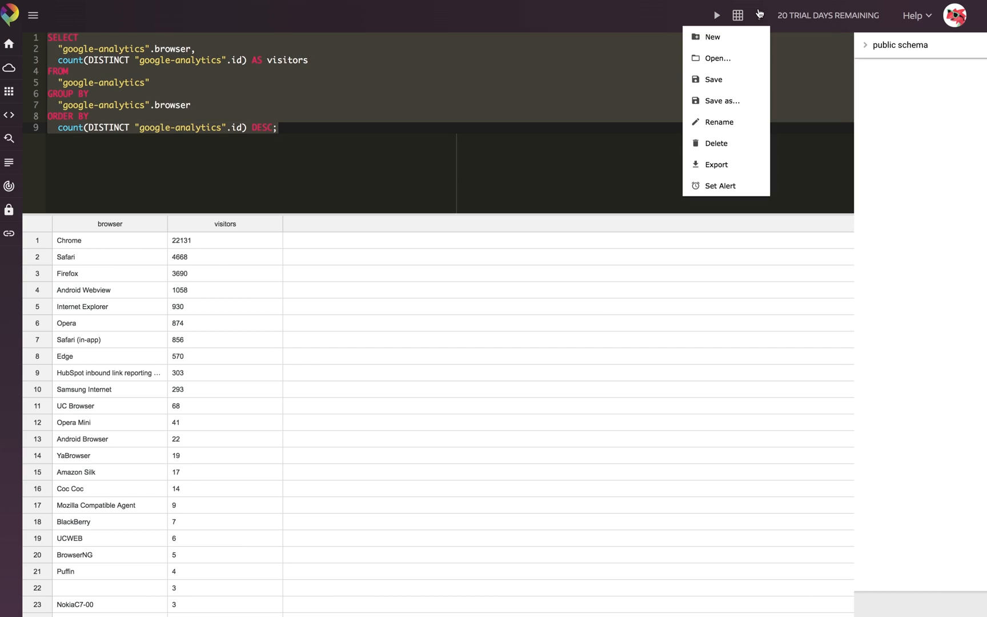
left_click(736, 165)
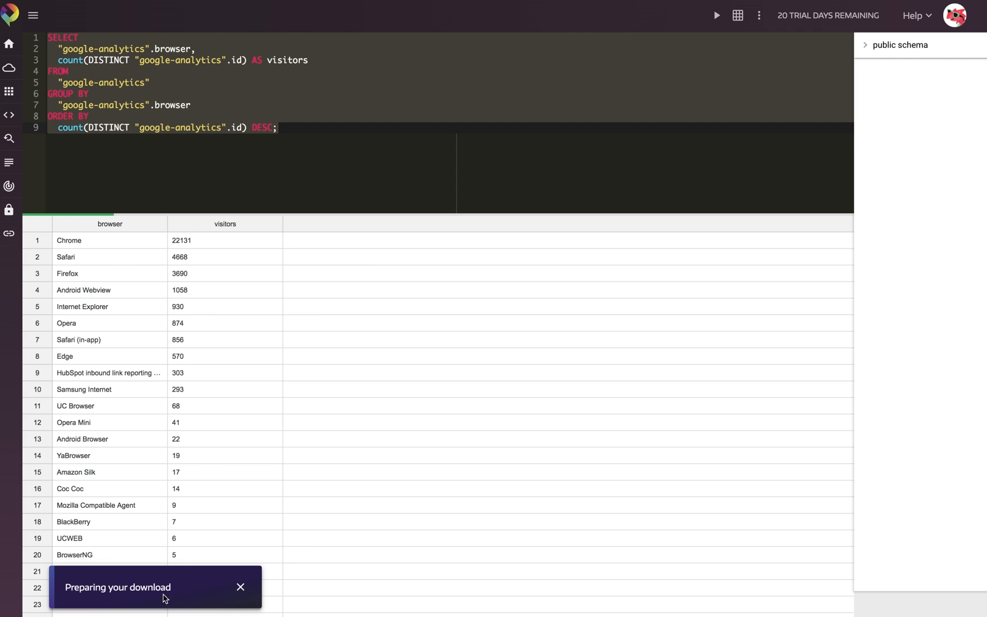
left_click(240, 589)
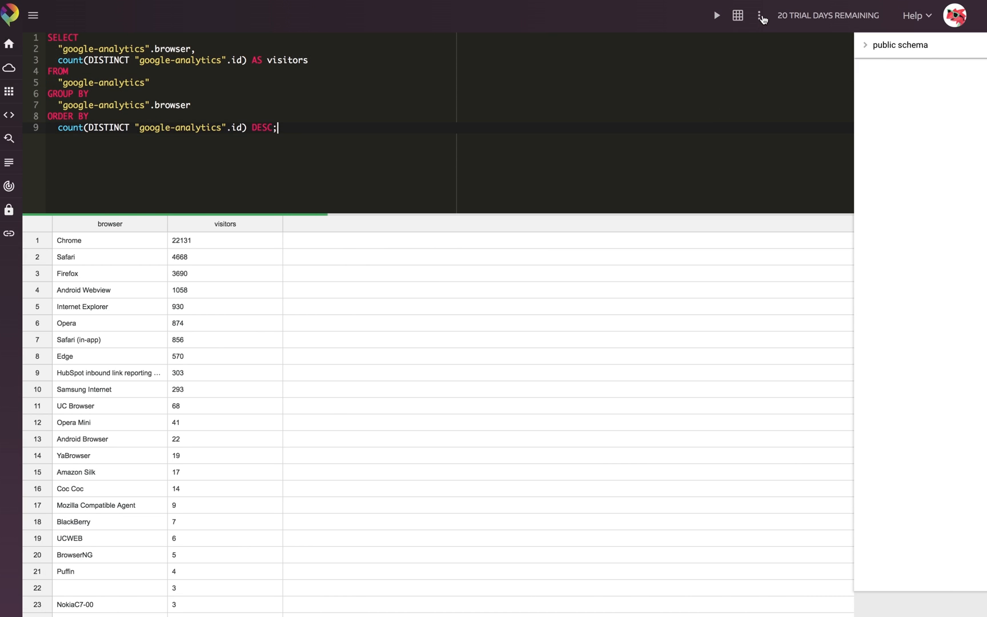
Review the alert settings available for the query and close them without creating an alert.
left_click(759, 15)
left_click(723, 185)
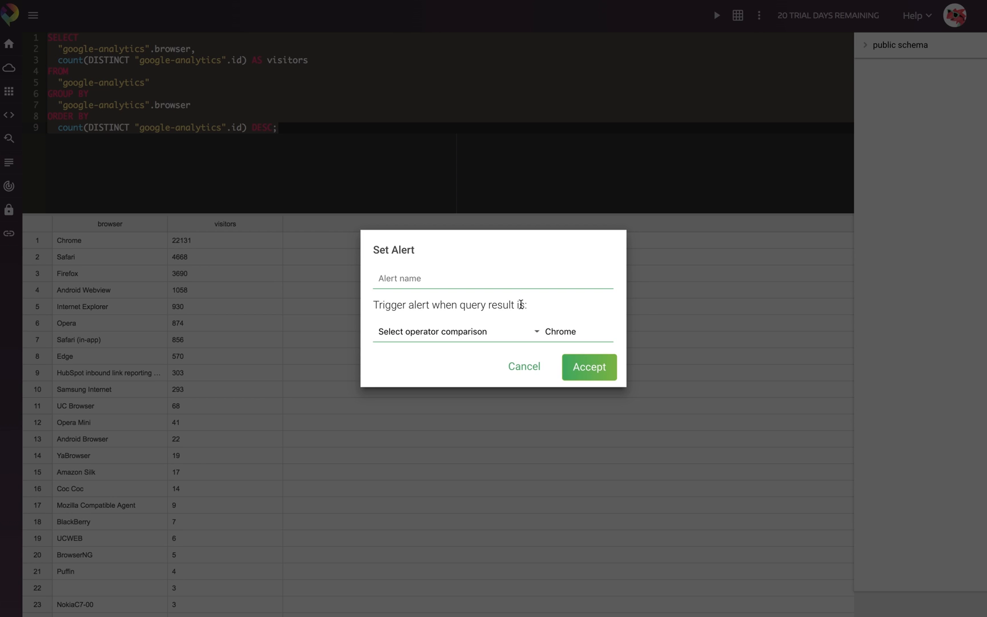
left_click(521, 365)
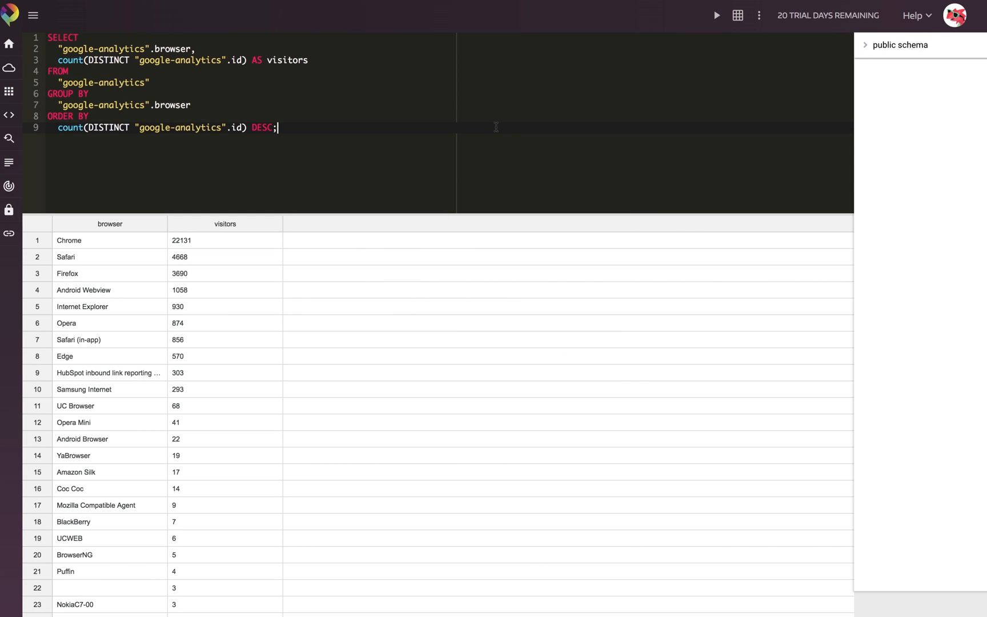